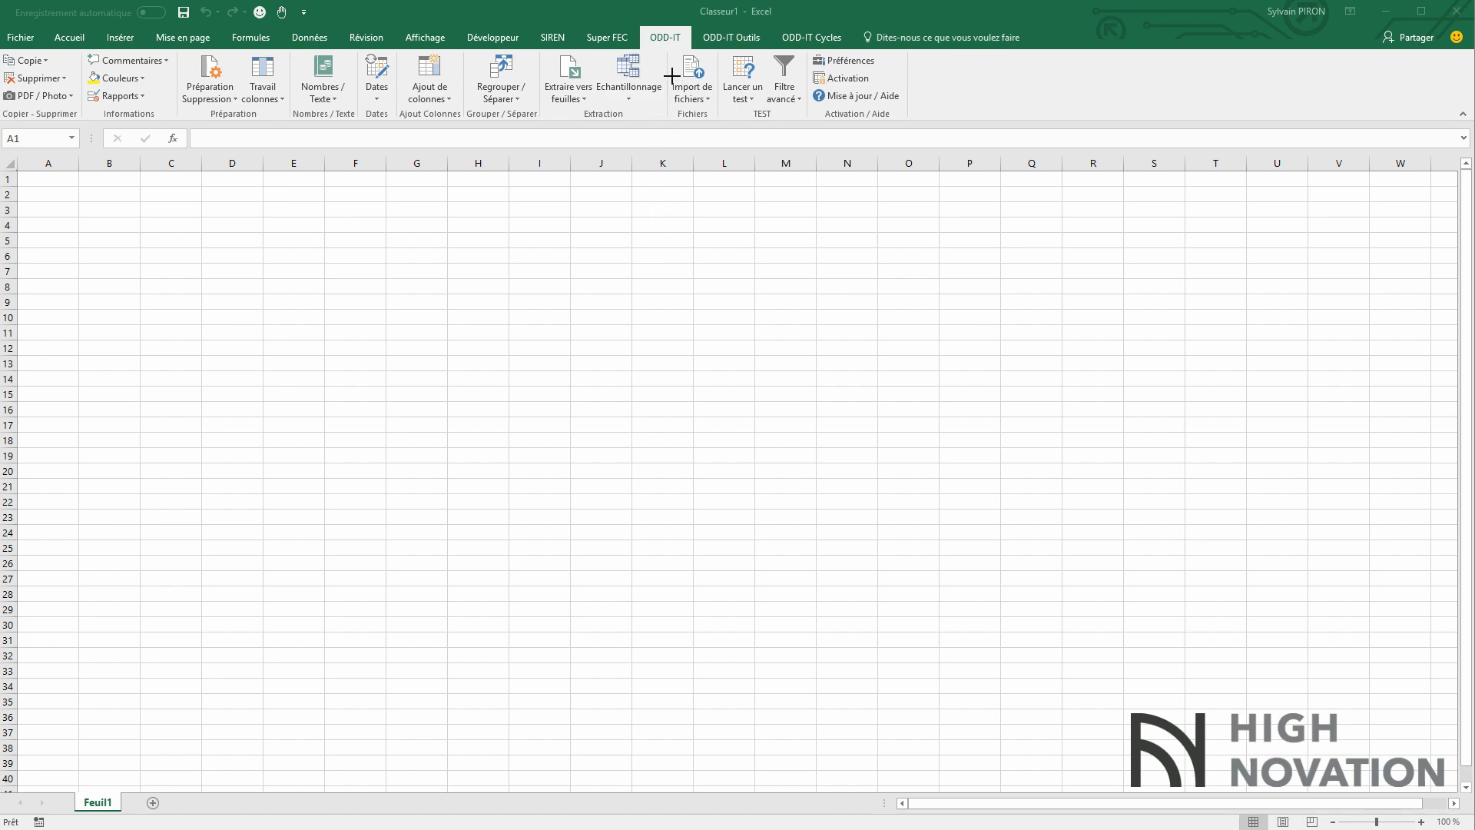
{"action": "left_click", "coordinate": [668, 45]}
{"action": "left_click", "coordinate": [835, 41]}
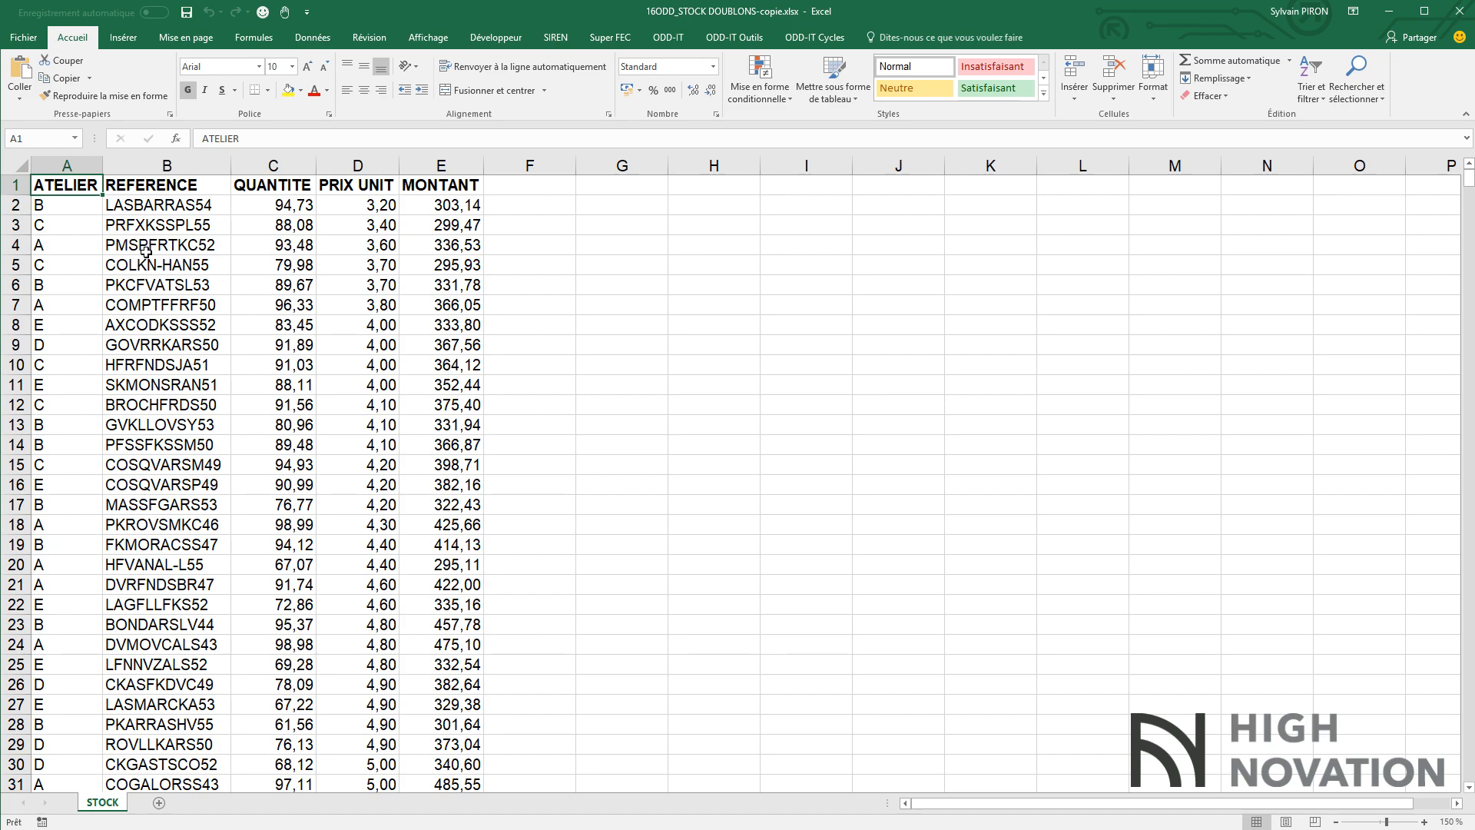
Run the ODD-IT duplicate detection test on the REFERENCE column of the STOCK data, generating a duplicates report with a reference column added.
{"action": "left_click", "coordinate": [678, 38]}
{"action": "left_click", "coordinate": [750, 83]}
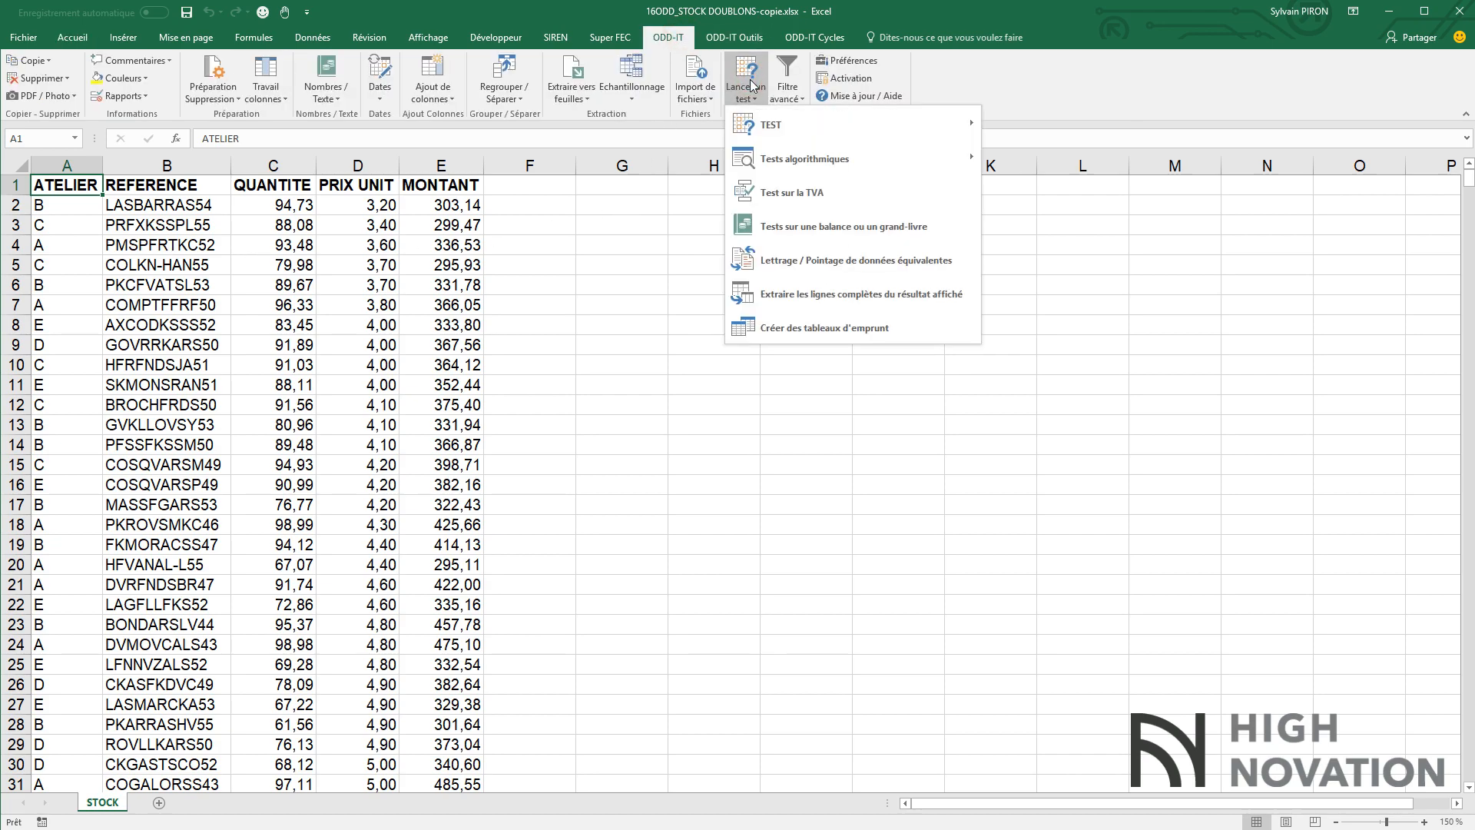
{"action": "mouse_move", "coordinate": [845, 124]}
{"action": "left_click", "coordinate": [1103, 181]}
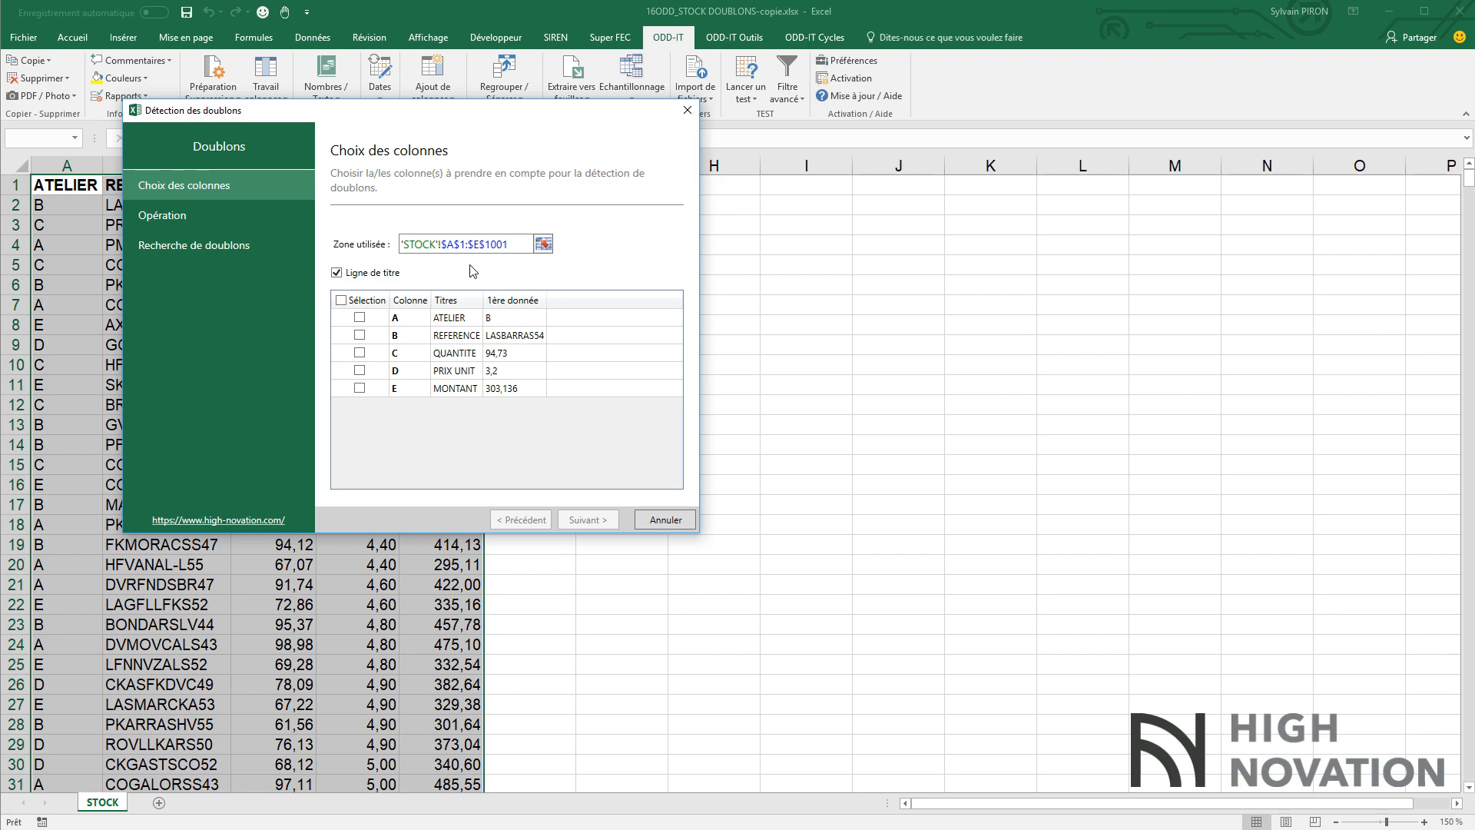
{"action": "left_click", "coordinate": [358, 336]}
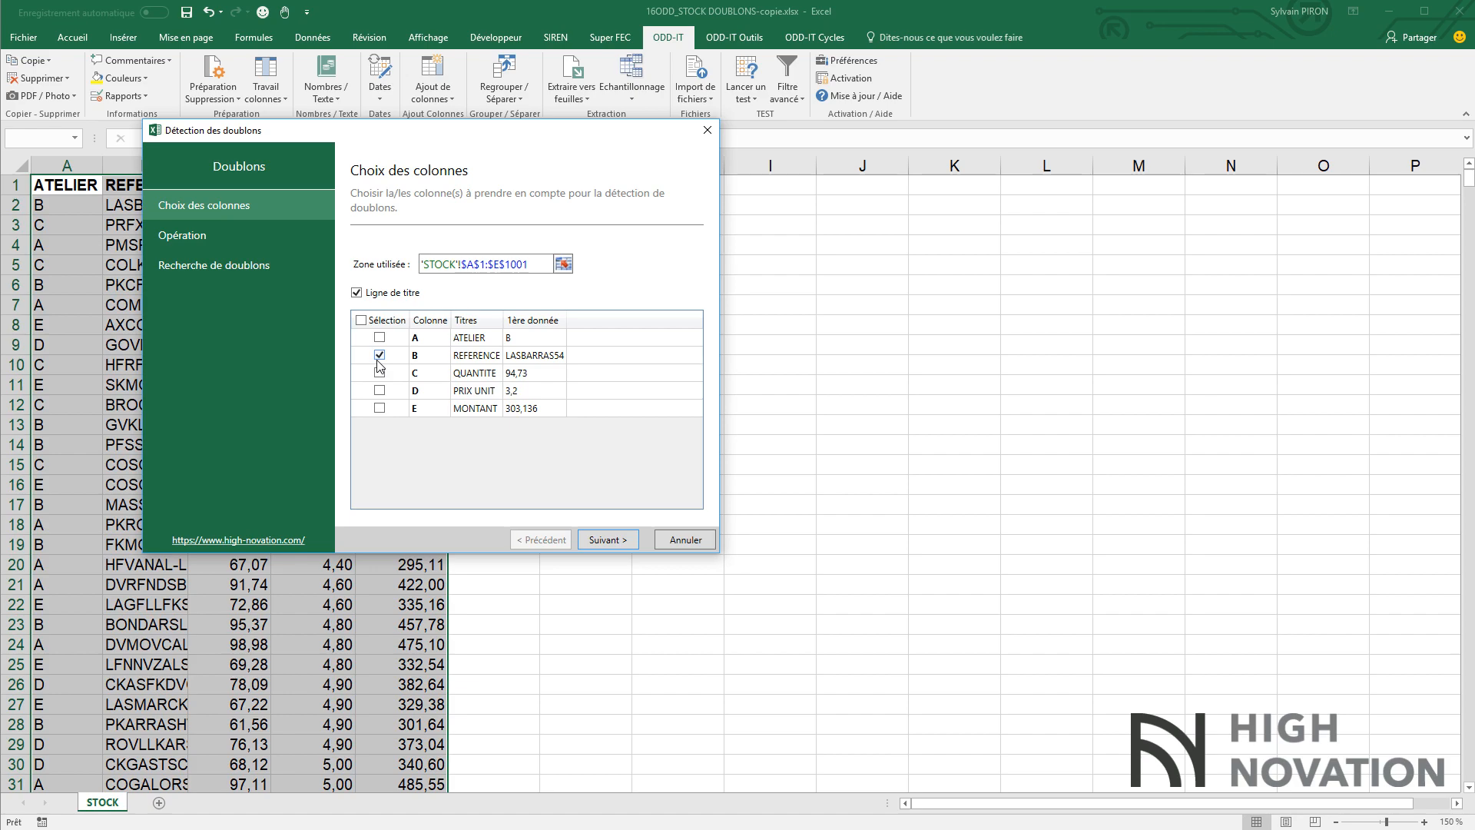
{"action": "left_click", "coordinate": [614, 540]}
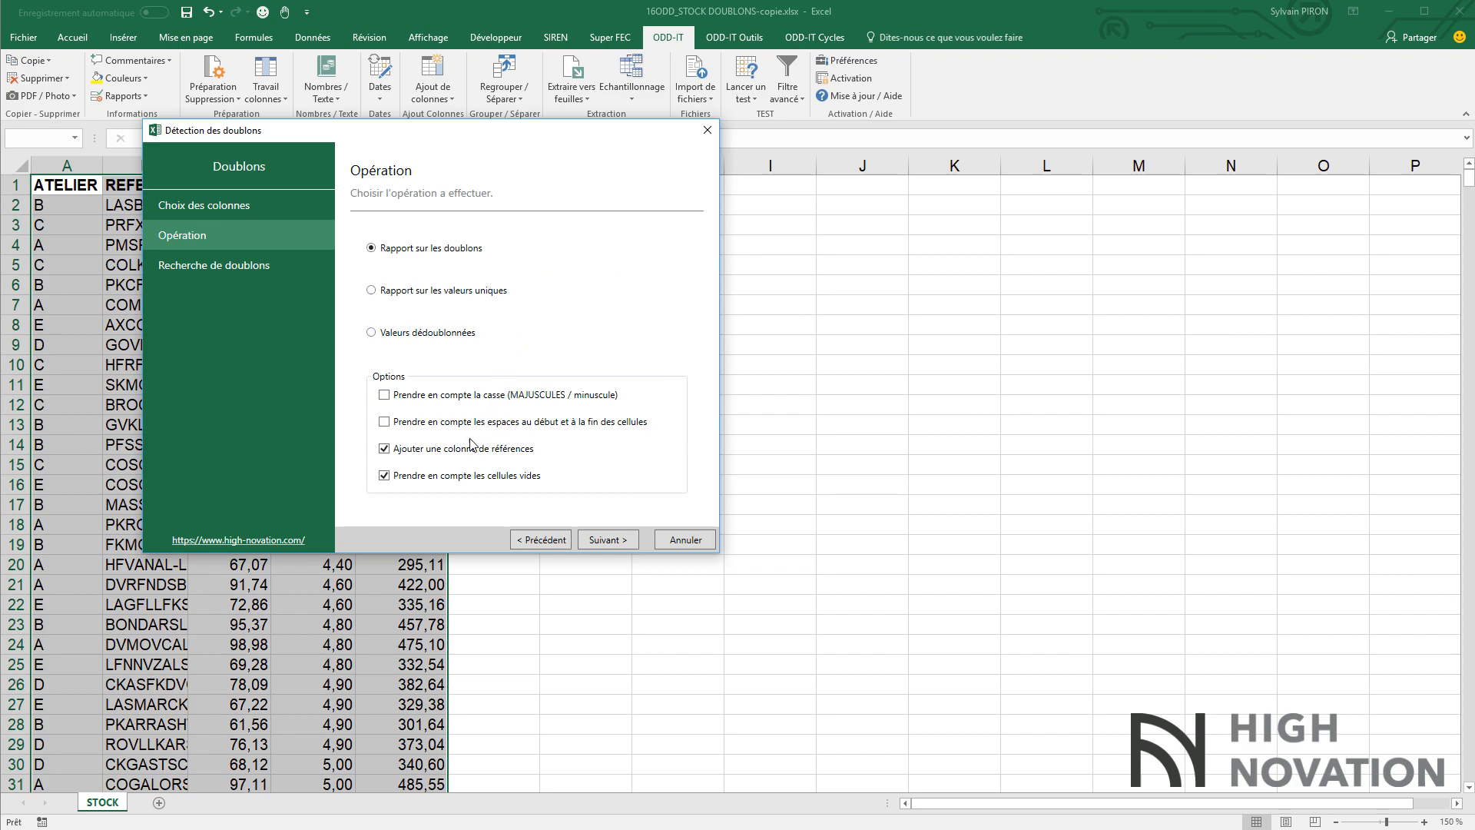
{"action": "left_click", "coordinate": [619, 540]}
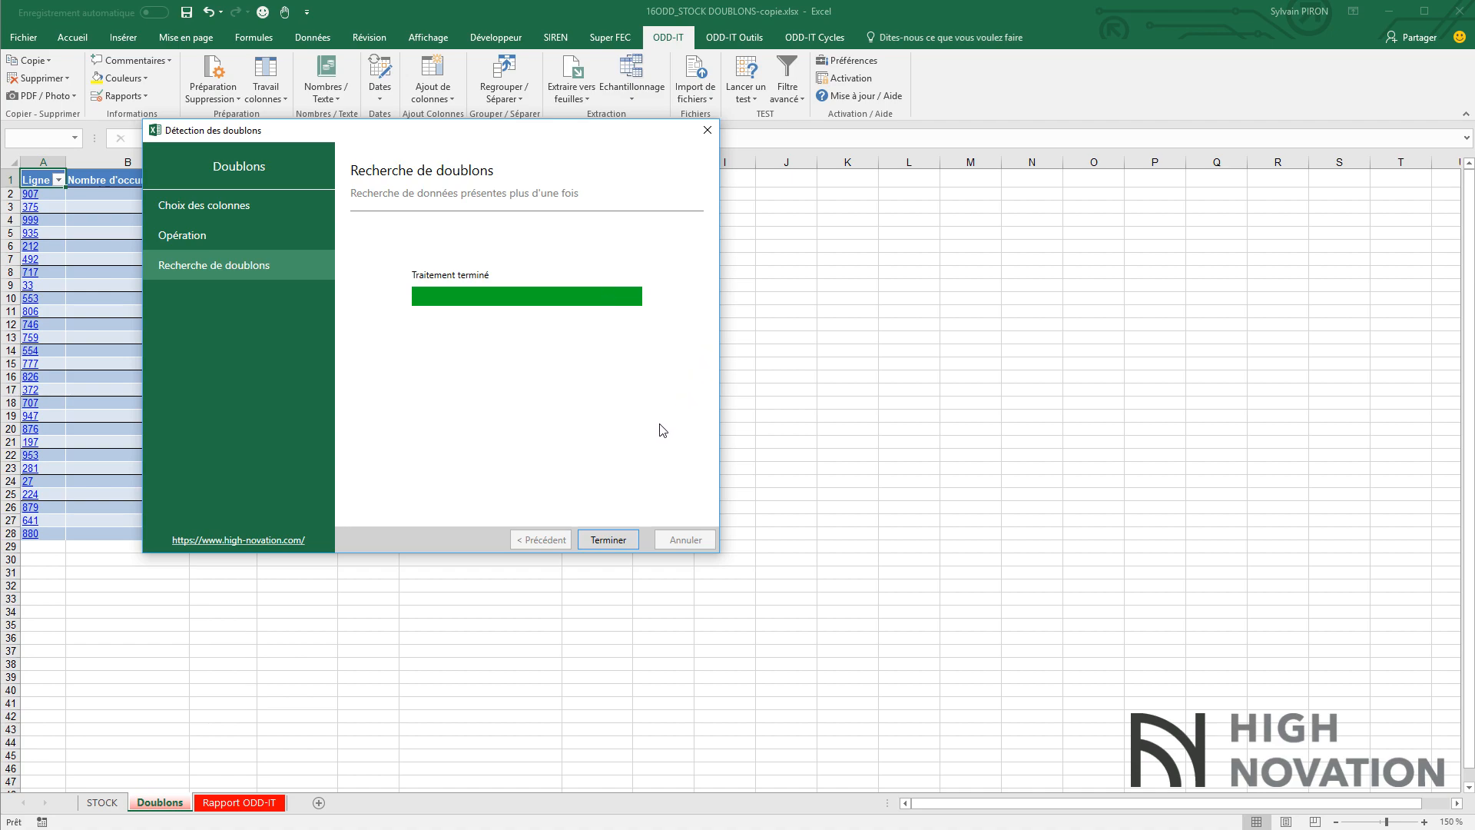
{"action": "left_click", "coordinate": [621, 540]}
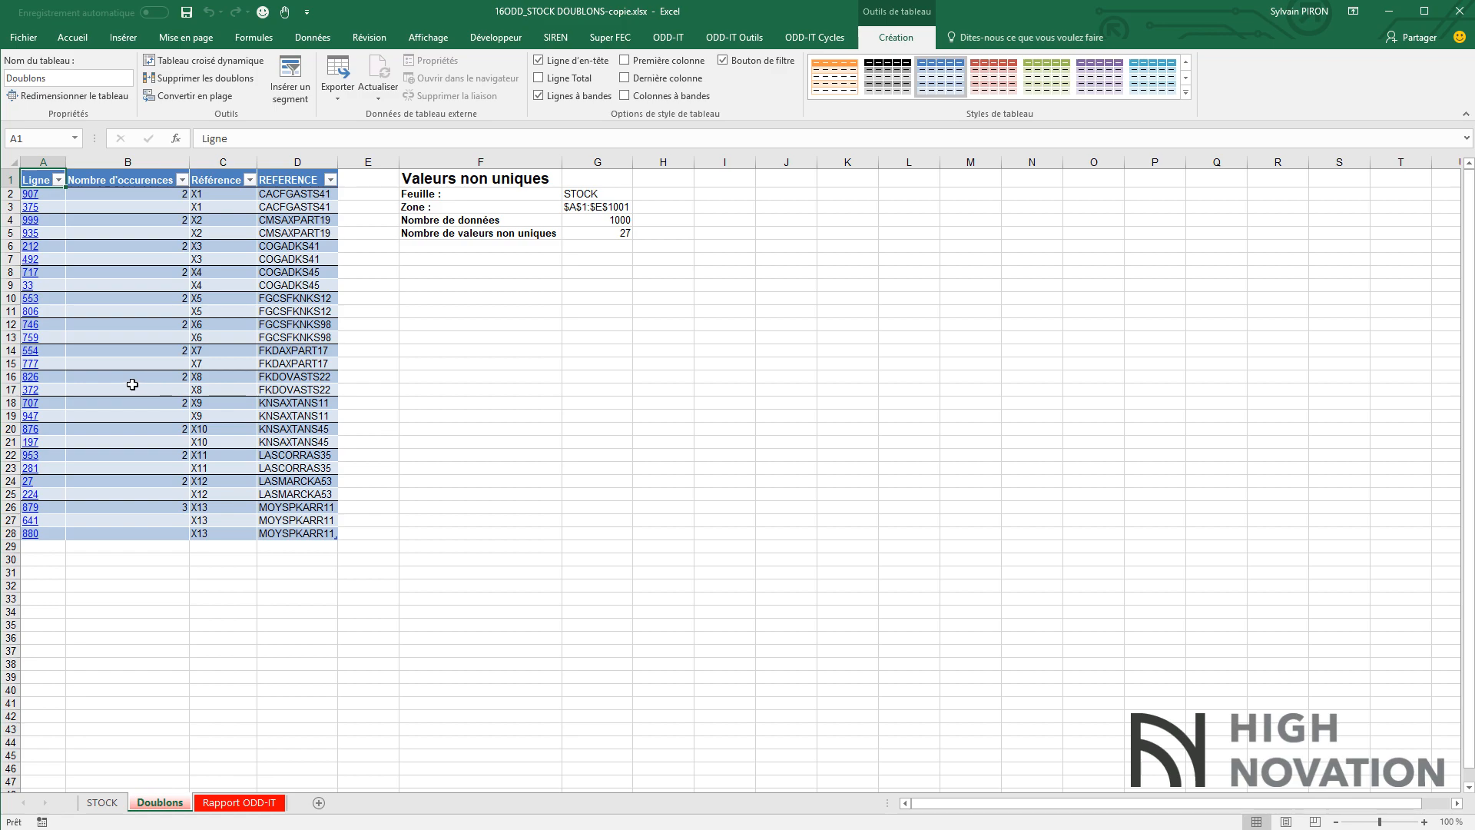
Follow the line 553 link for the duplicated reference FGCSFKNKS12 to its row in the STOCK sheet.
{"action": "left_click", "coordinate": [292, 304]}
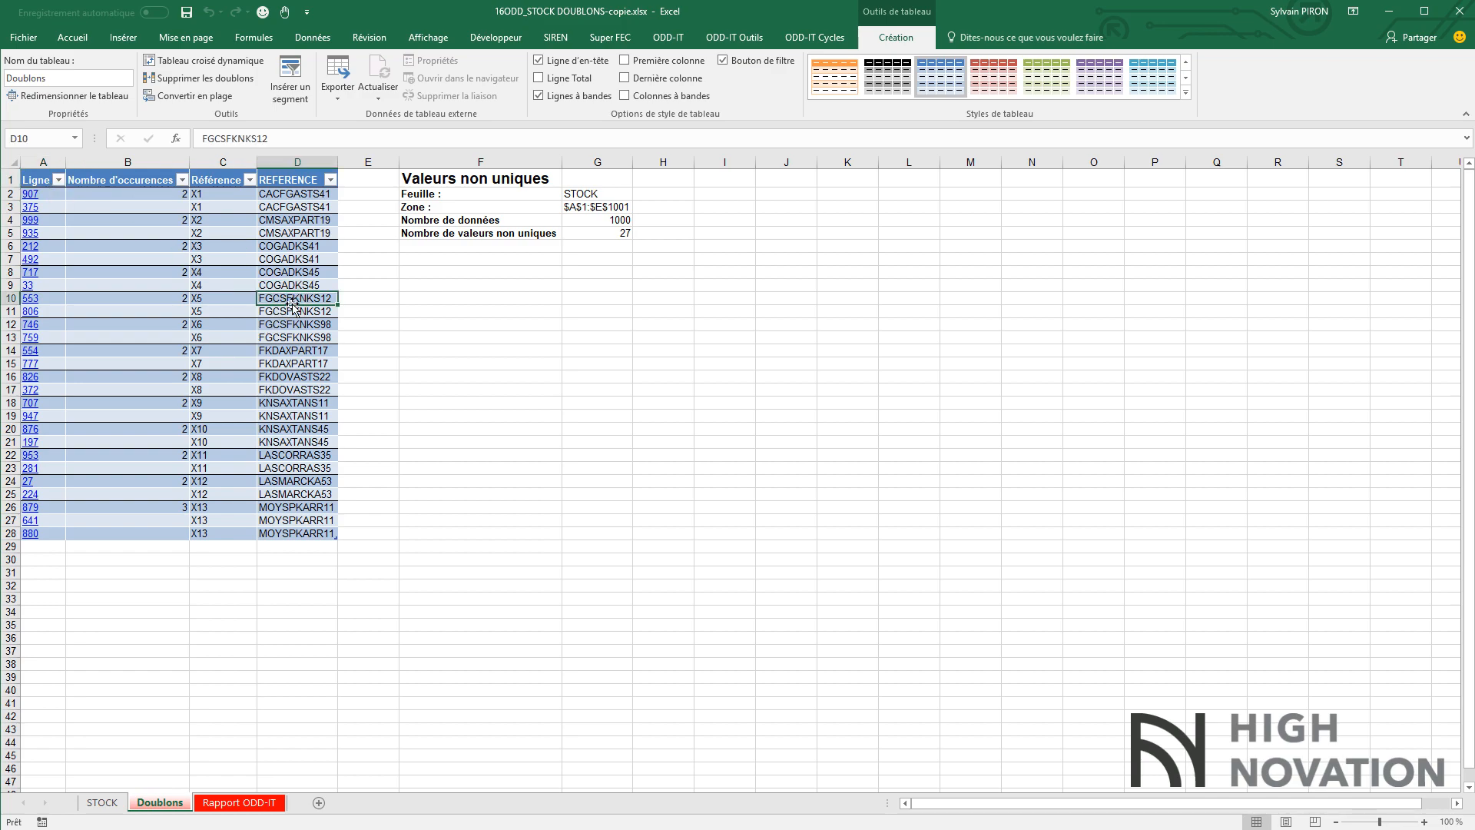
{"action": "left_click", "coordinate": [37, 303]}
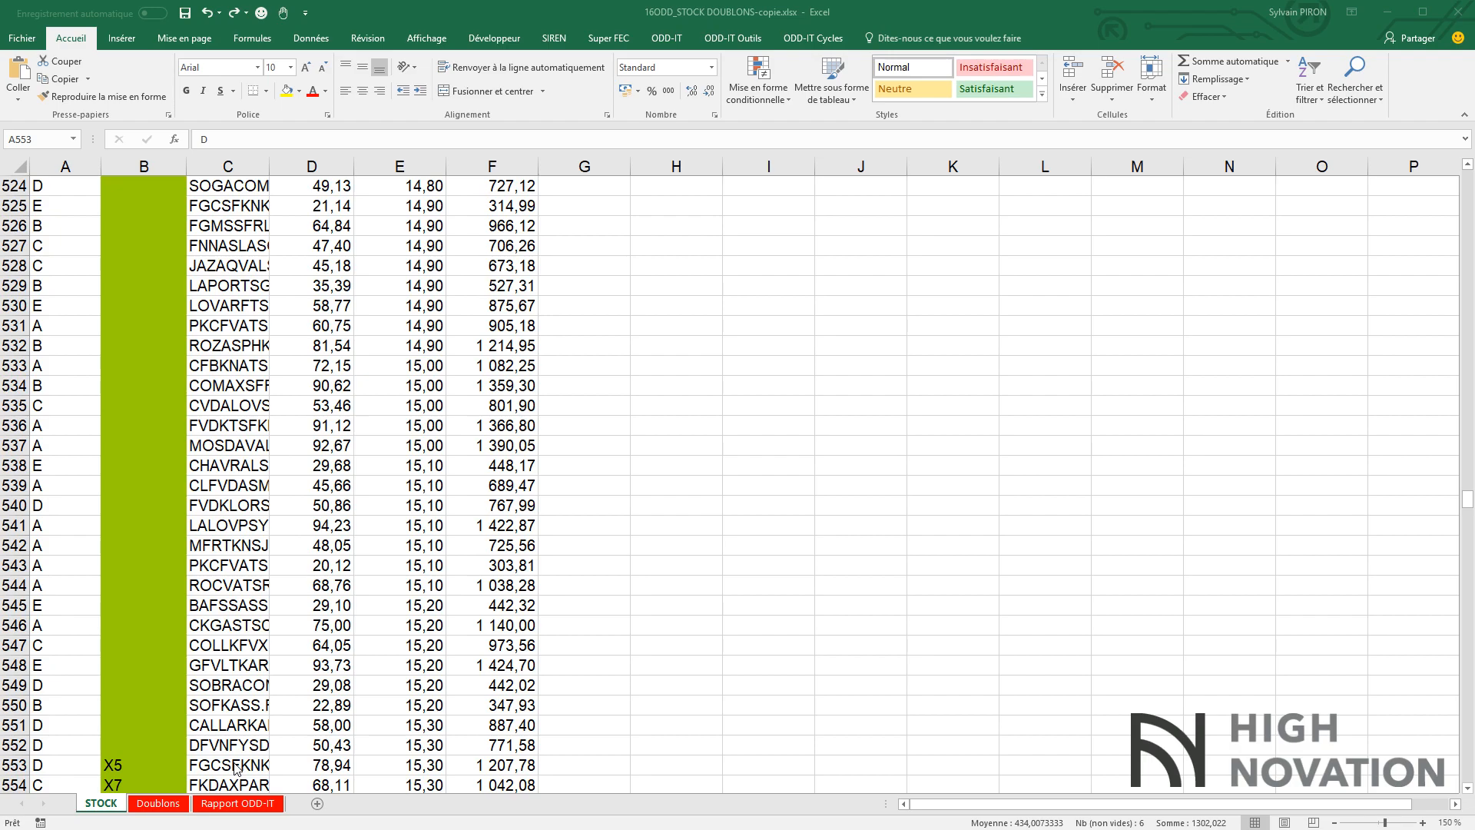
{"action": "left_click", "coordinate": [237, 768]}
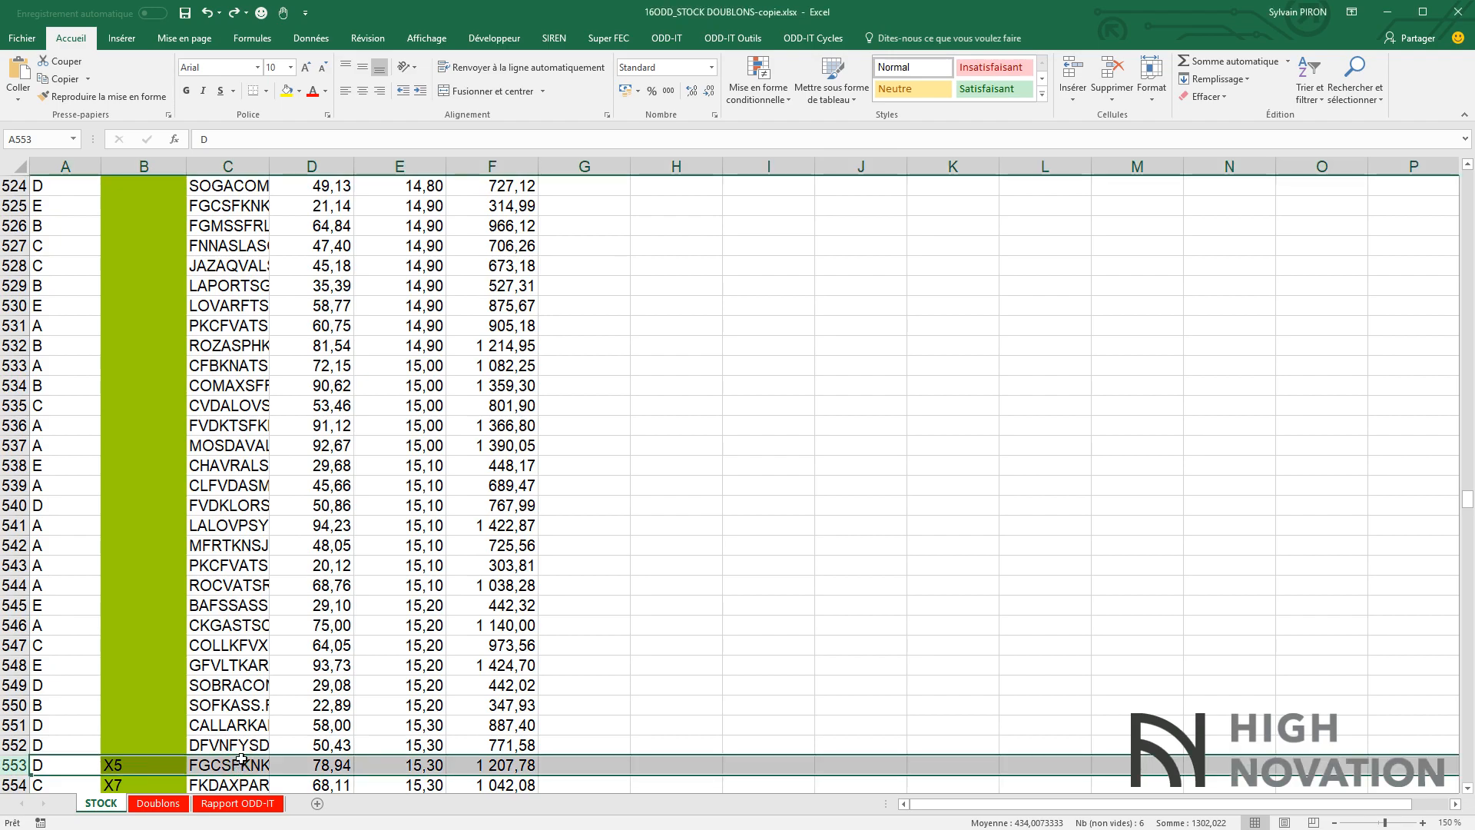
{"action": "left_click", "coordinate": [238, 764]}
Filter the STOCK data to exclude blanks in the Référence doublon column, and autofit all column widths.
{"action": "key", "text": "ctrl+Up"}
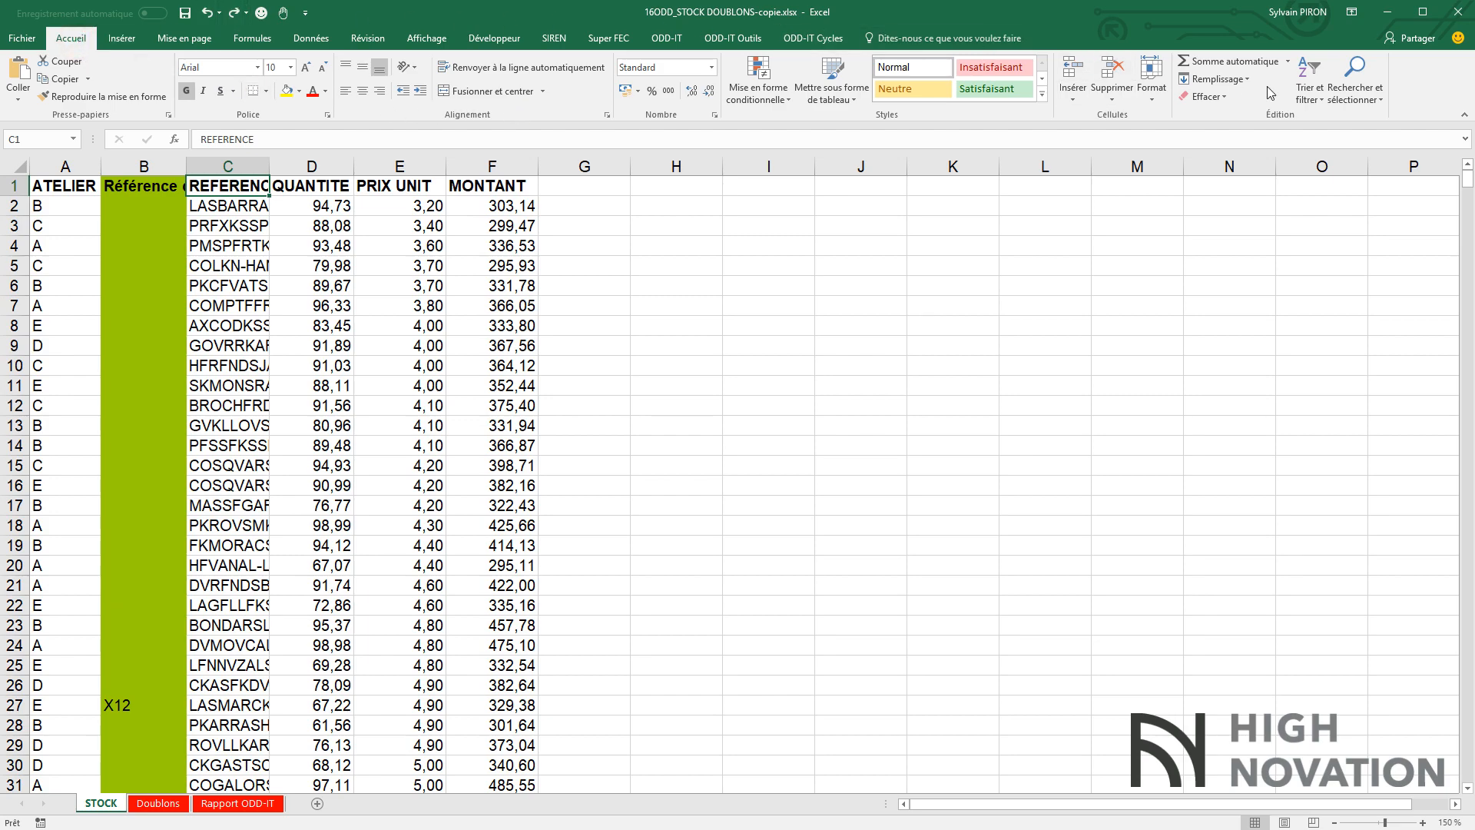
{"action": "left_click", "coordinate": [1306, 96]}
{"action": "left_click", "coordinate": [1329, 165]}
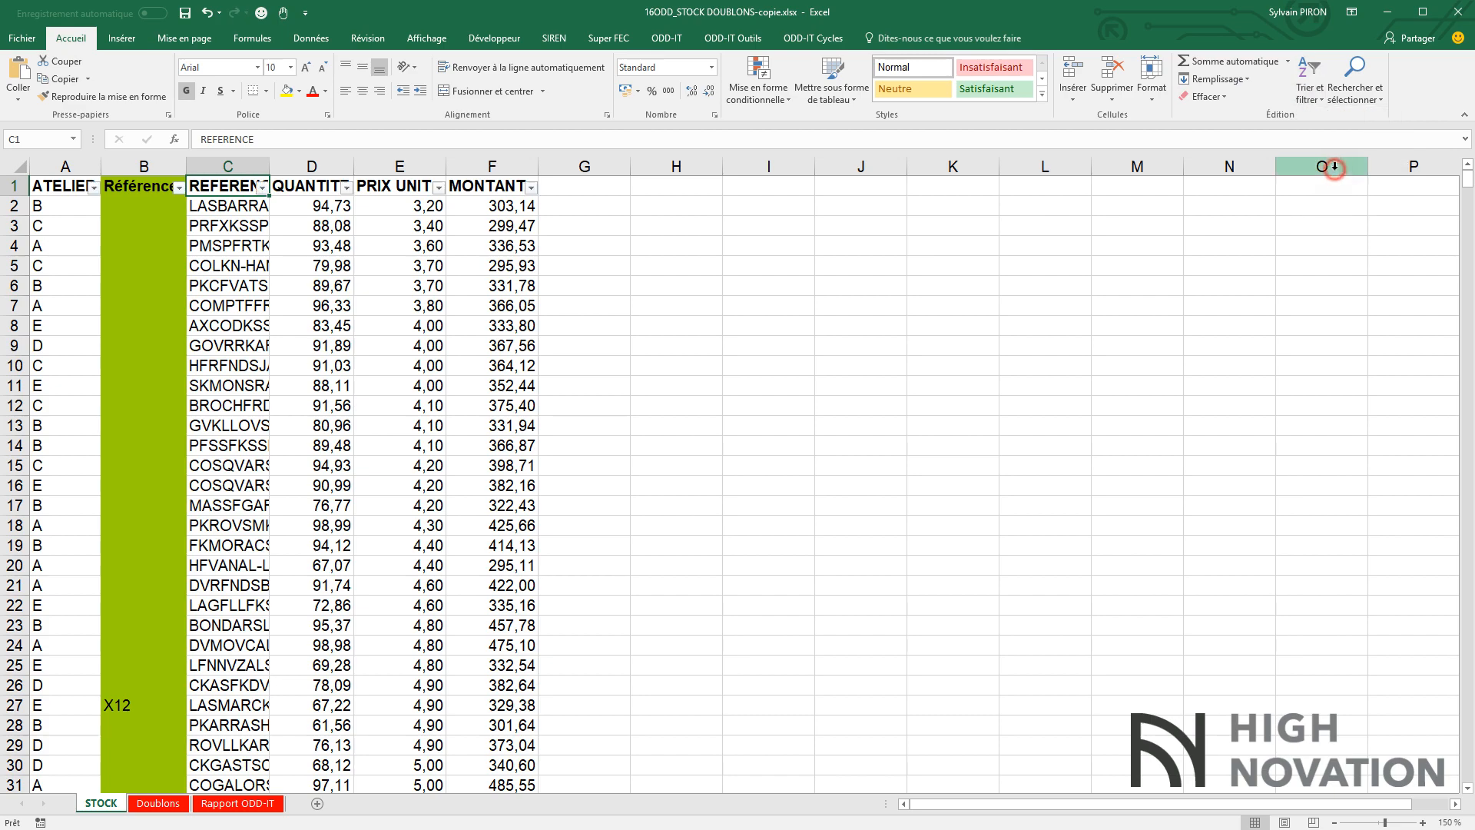
{"action": "left_click", "coordinate": [178, 188]}
{"action": "mouse_move", "coordinate": [101, 302]}
{"action": "left_click", "coordinate": [58, 509]}
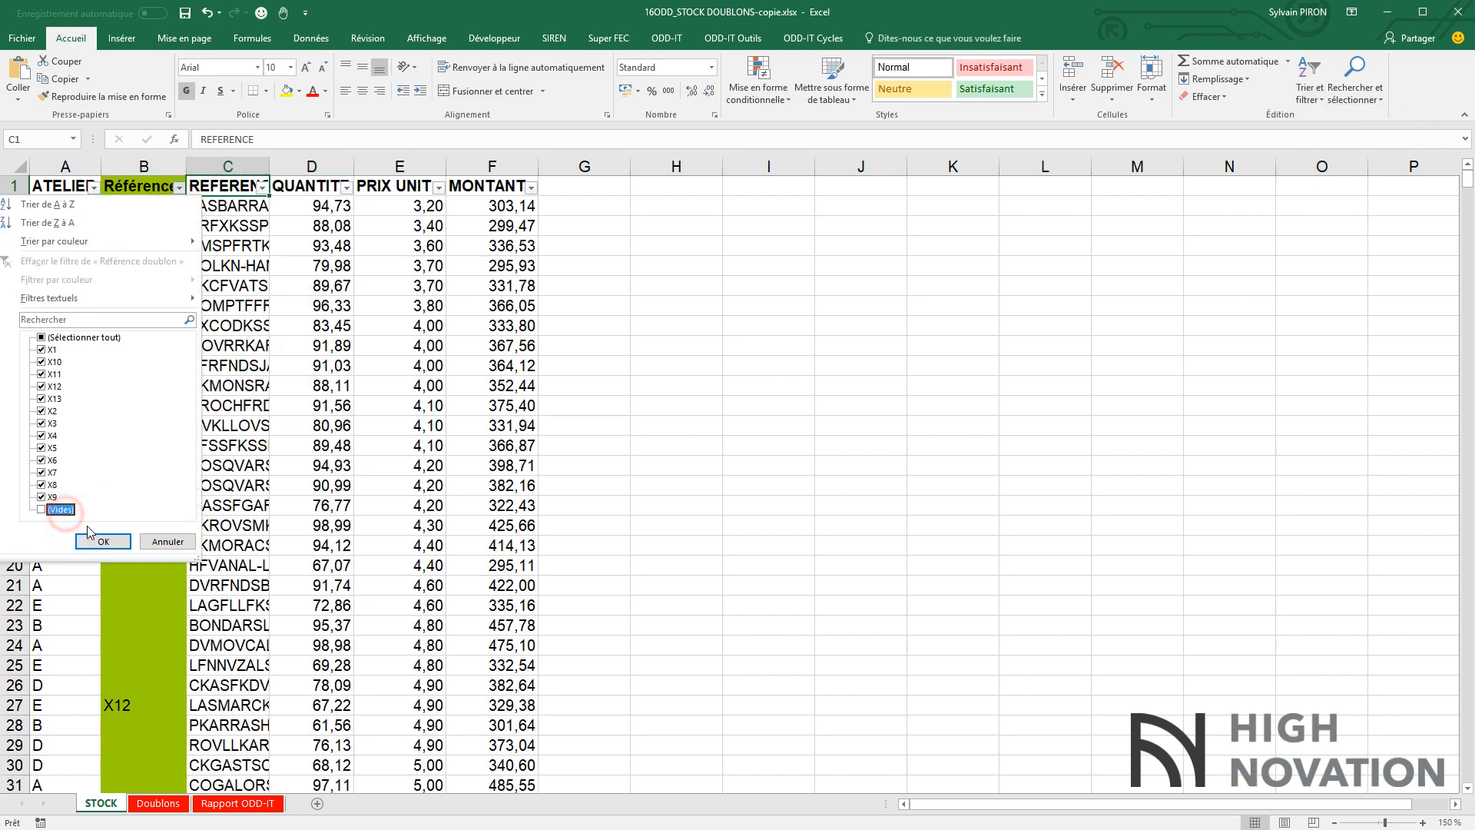
{"action": "left_click", "coordinate": [103, 541]}
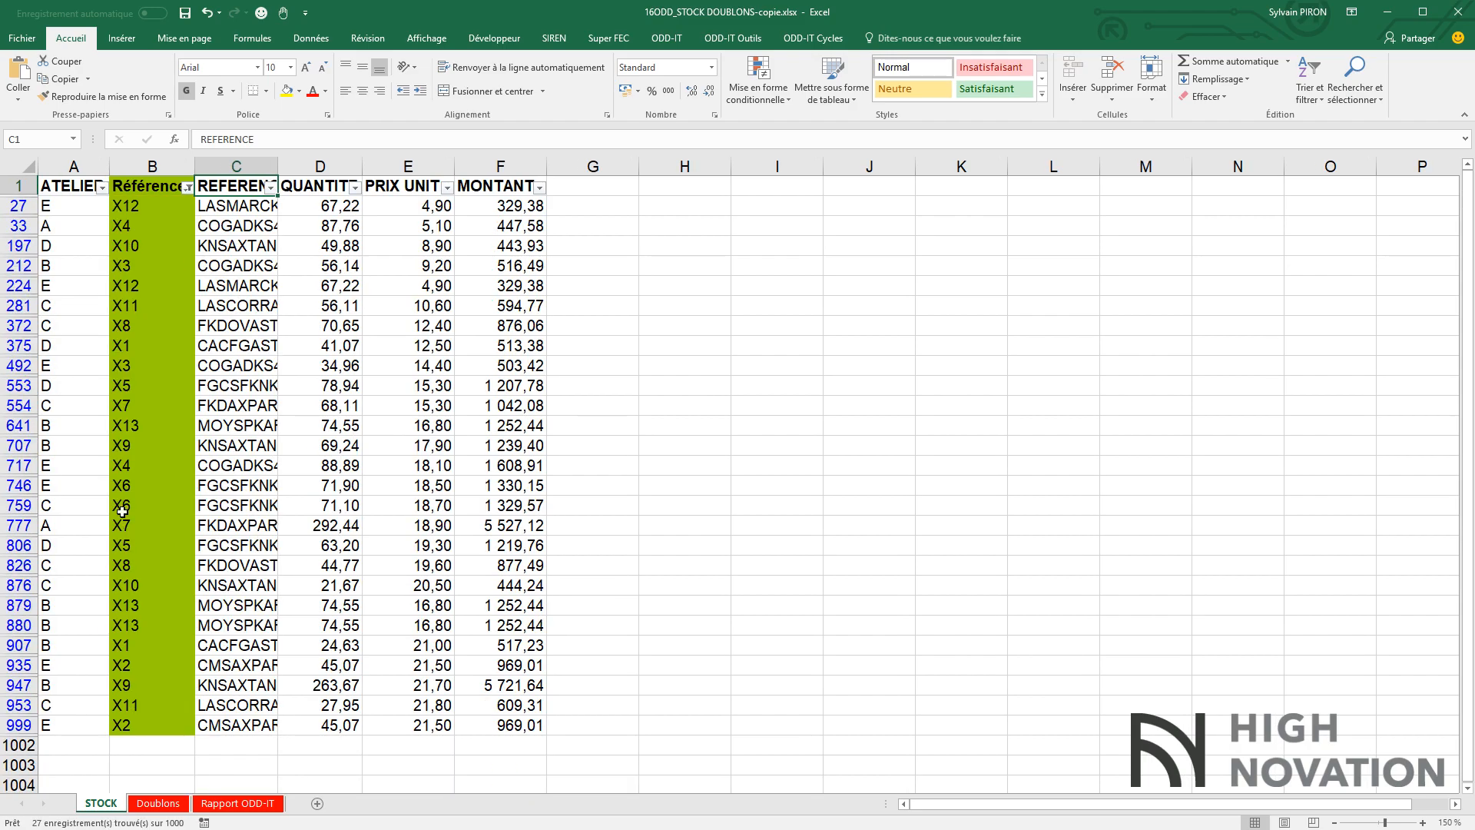
{"action": "left_click", "coordinate": [27, 166]}
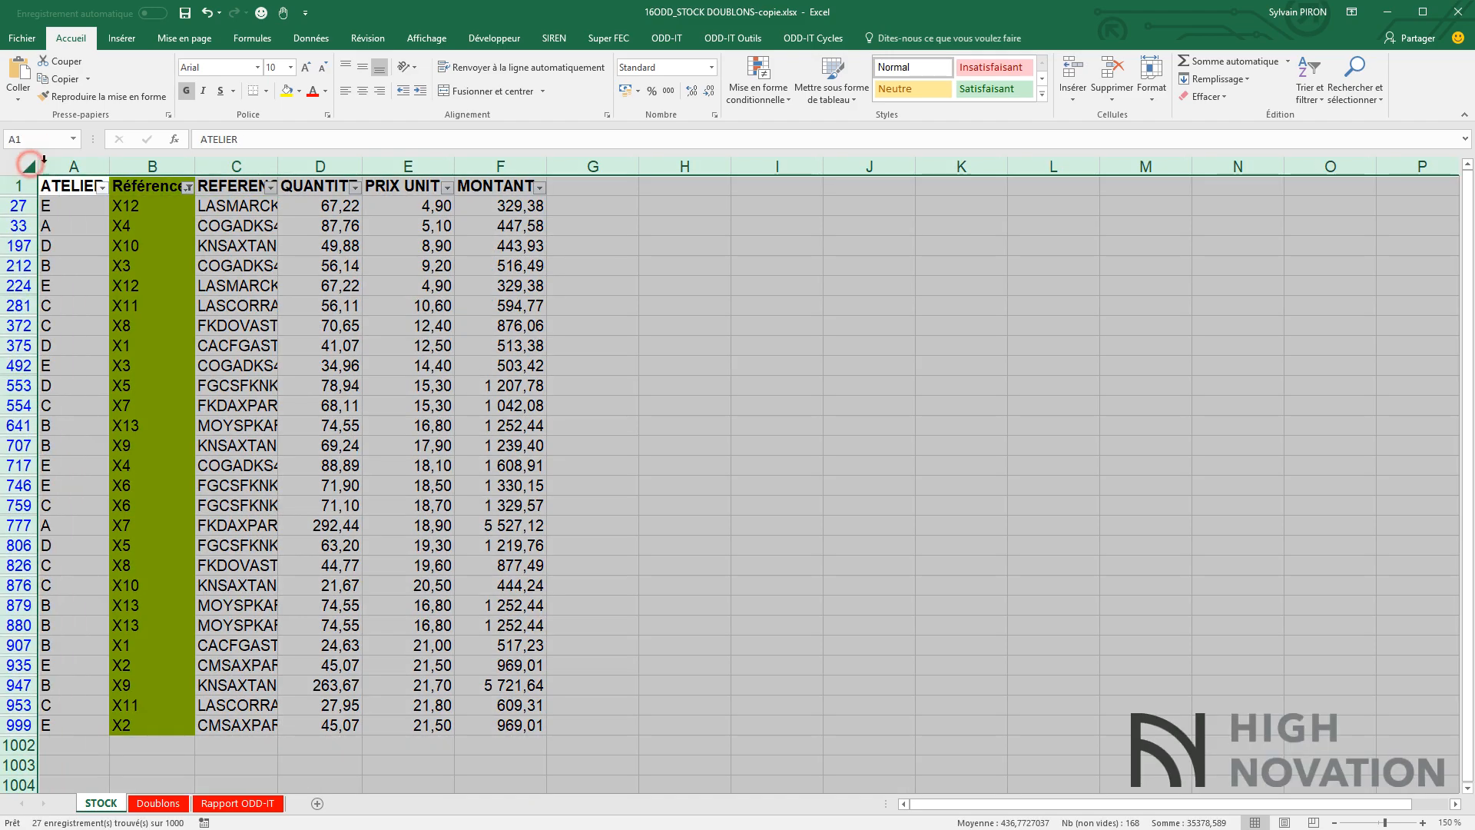
{"action": "double_click", "coordinate": [111, 166]}
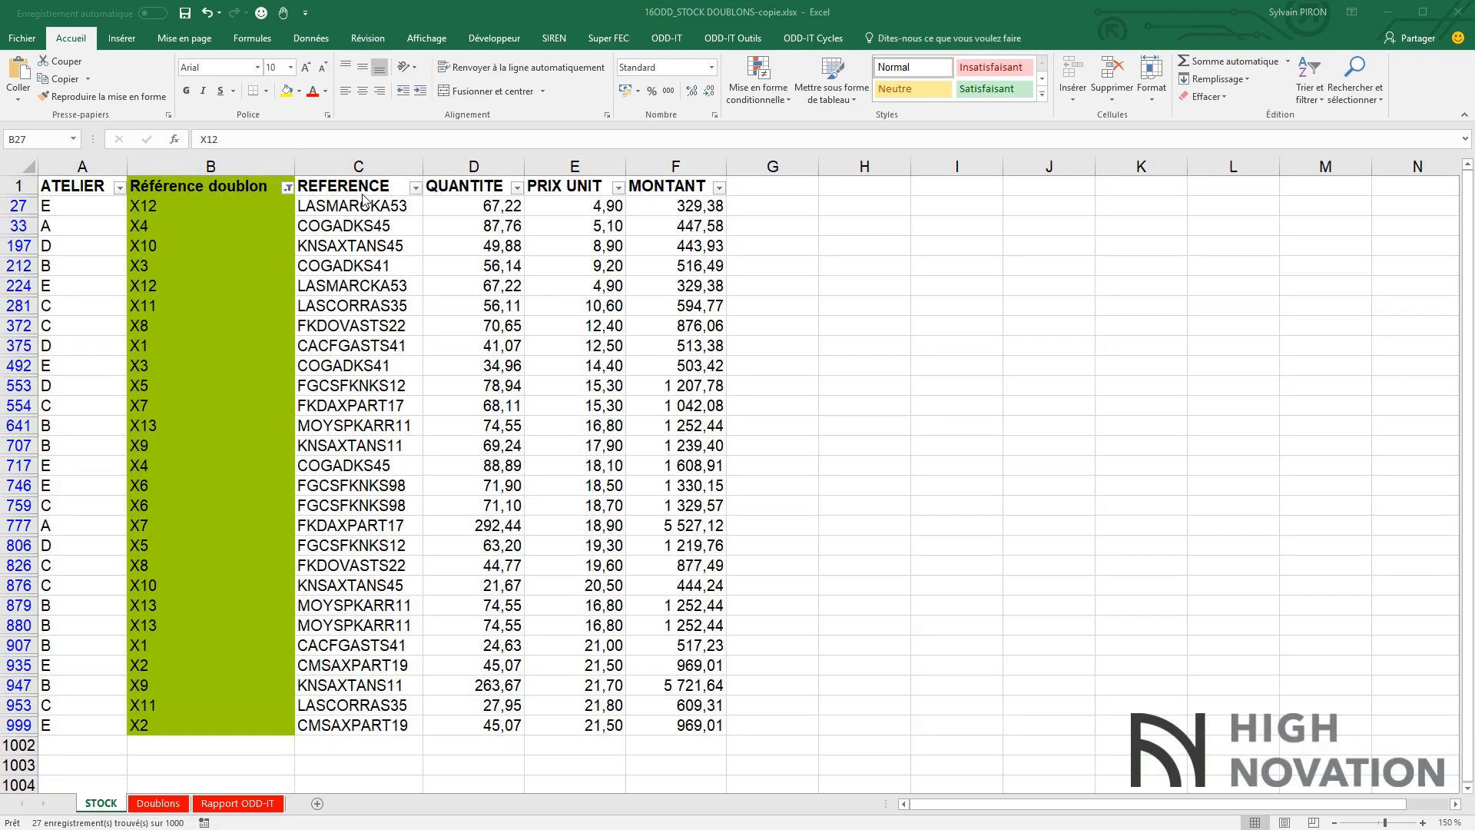
Copy the filter result of the STOCK sheet to a new sheet with the ODD-IT filter copy command.
{"action": "left_click", "coordinate": [679, 39]}
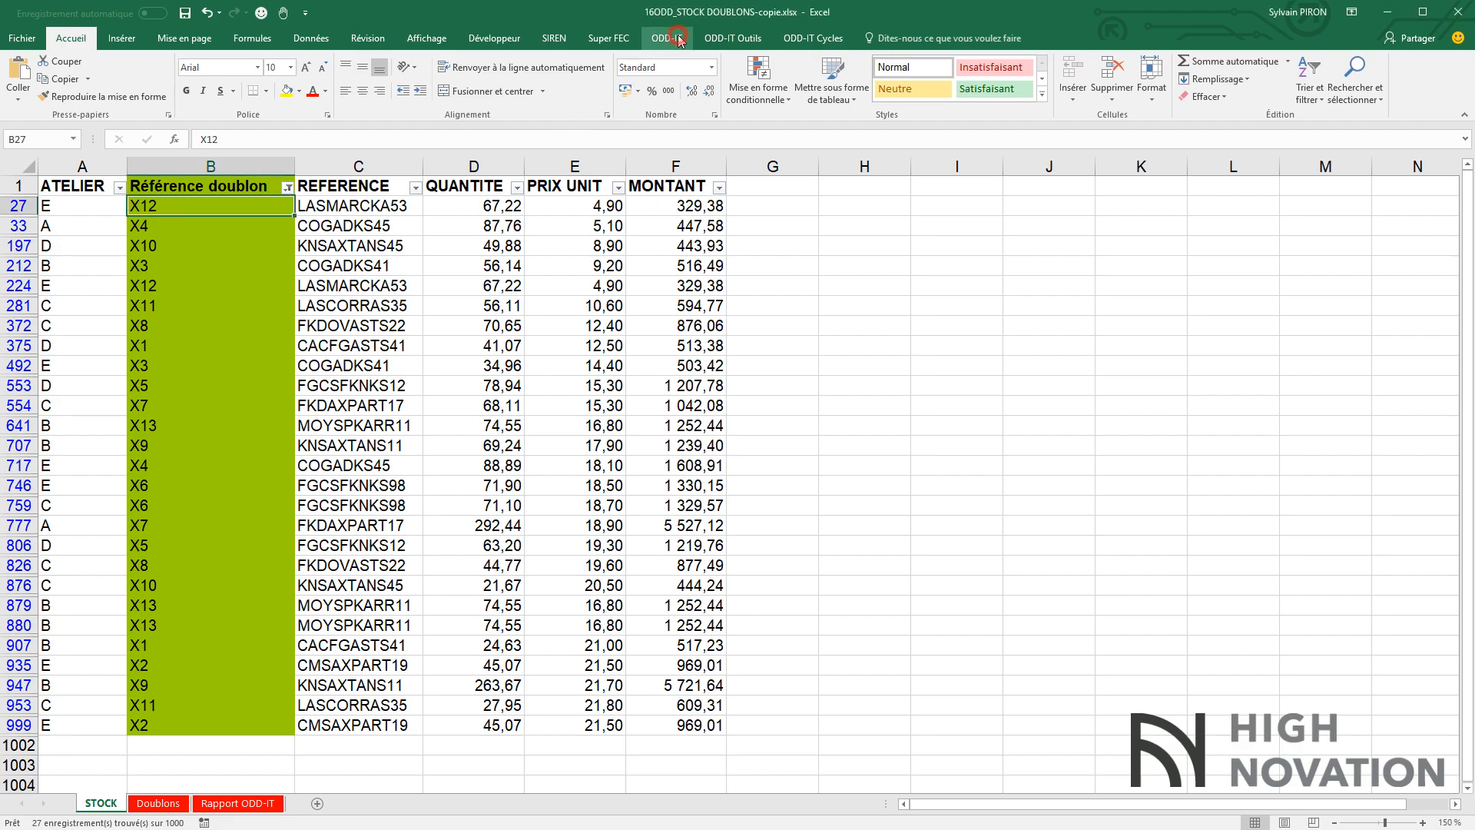
{"action": "left_click", "coordinate": [28, 61]}
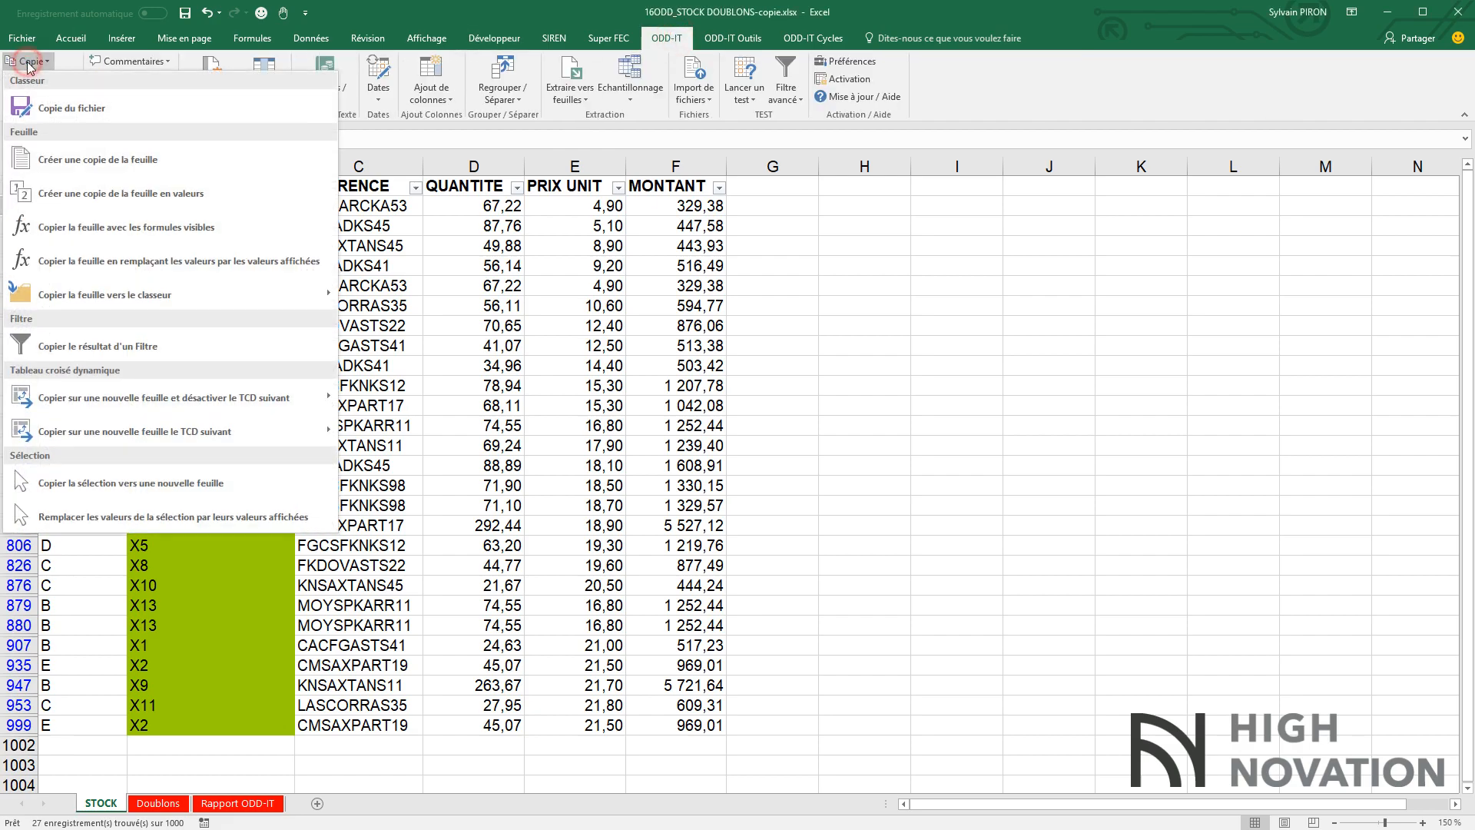
{"action": "left_click", "coordinate": [128, 354]}
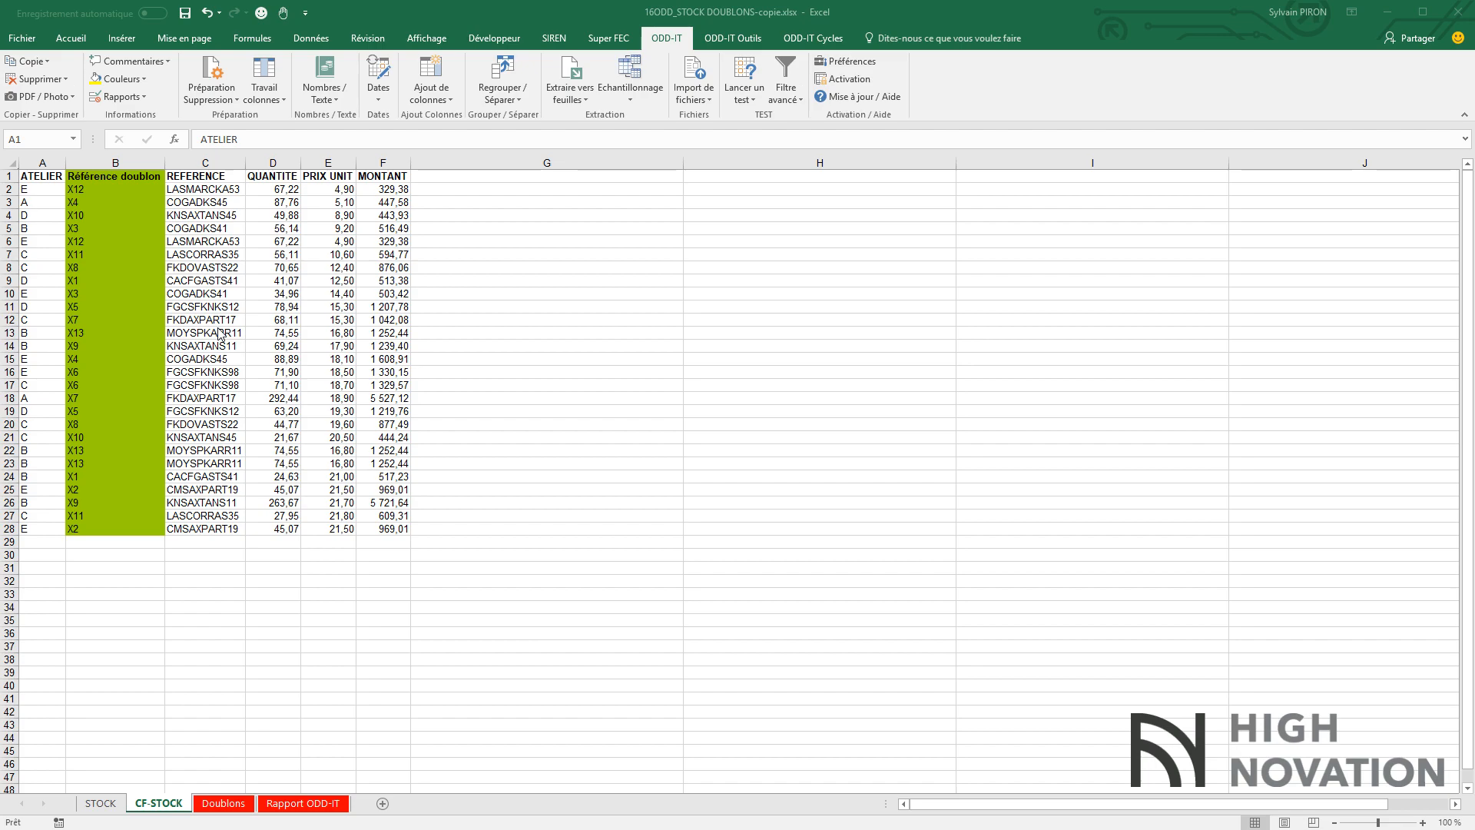
Sort the copied rows by Référence doublon from A to Z and check the first pair of duplicated references.
{"action": "left_click", "coordinate": [119, 177]}
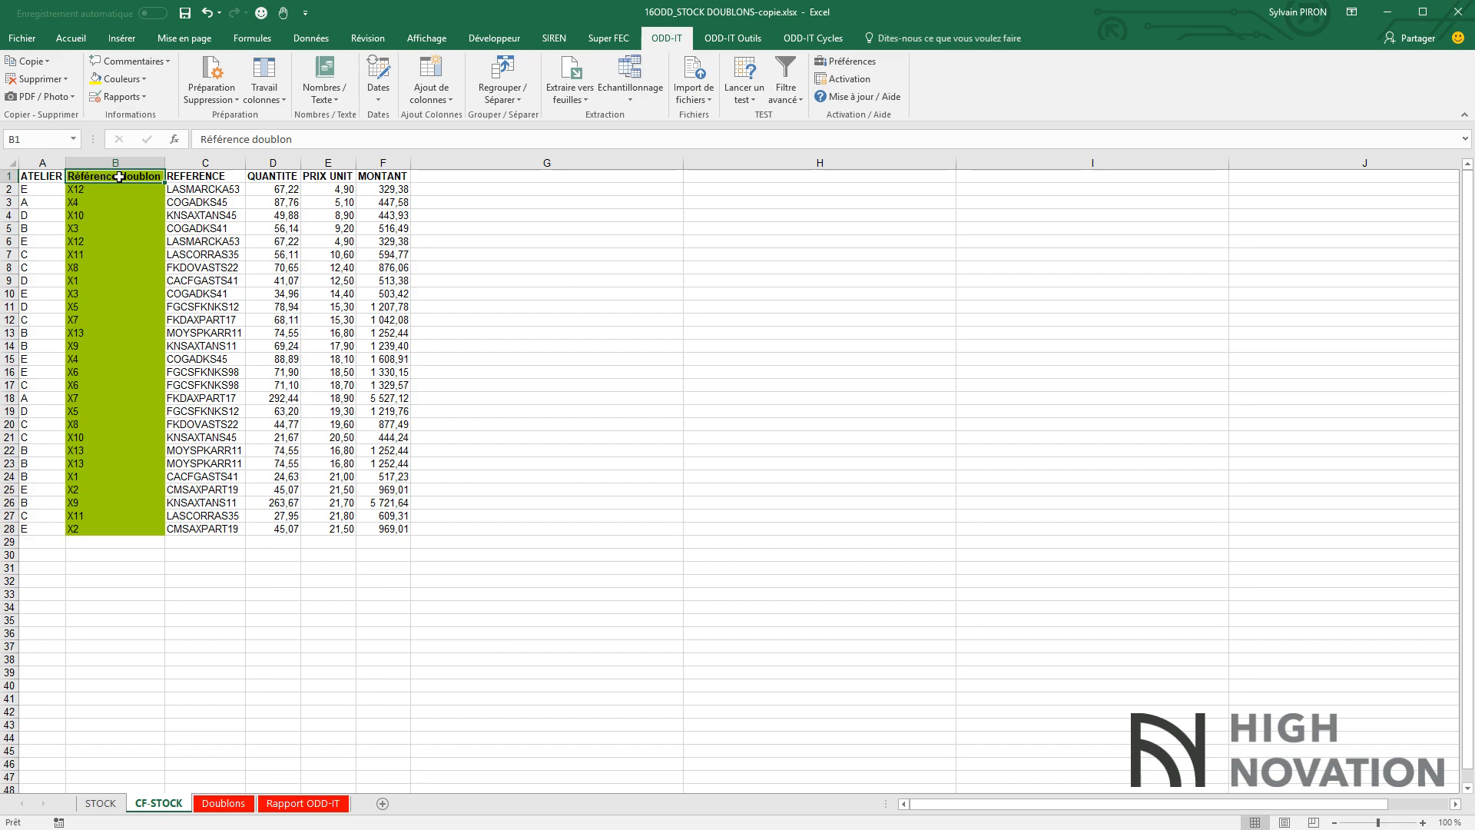
{"action": "left_click", "coordinate": [71, 38]}
{"action": "left_click", "coordinate": [1311, 91]}
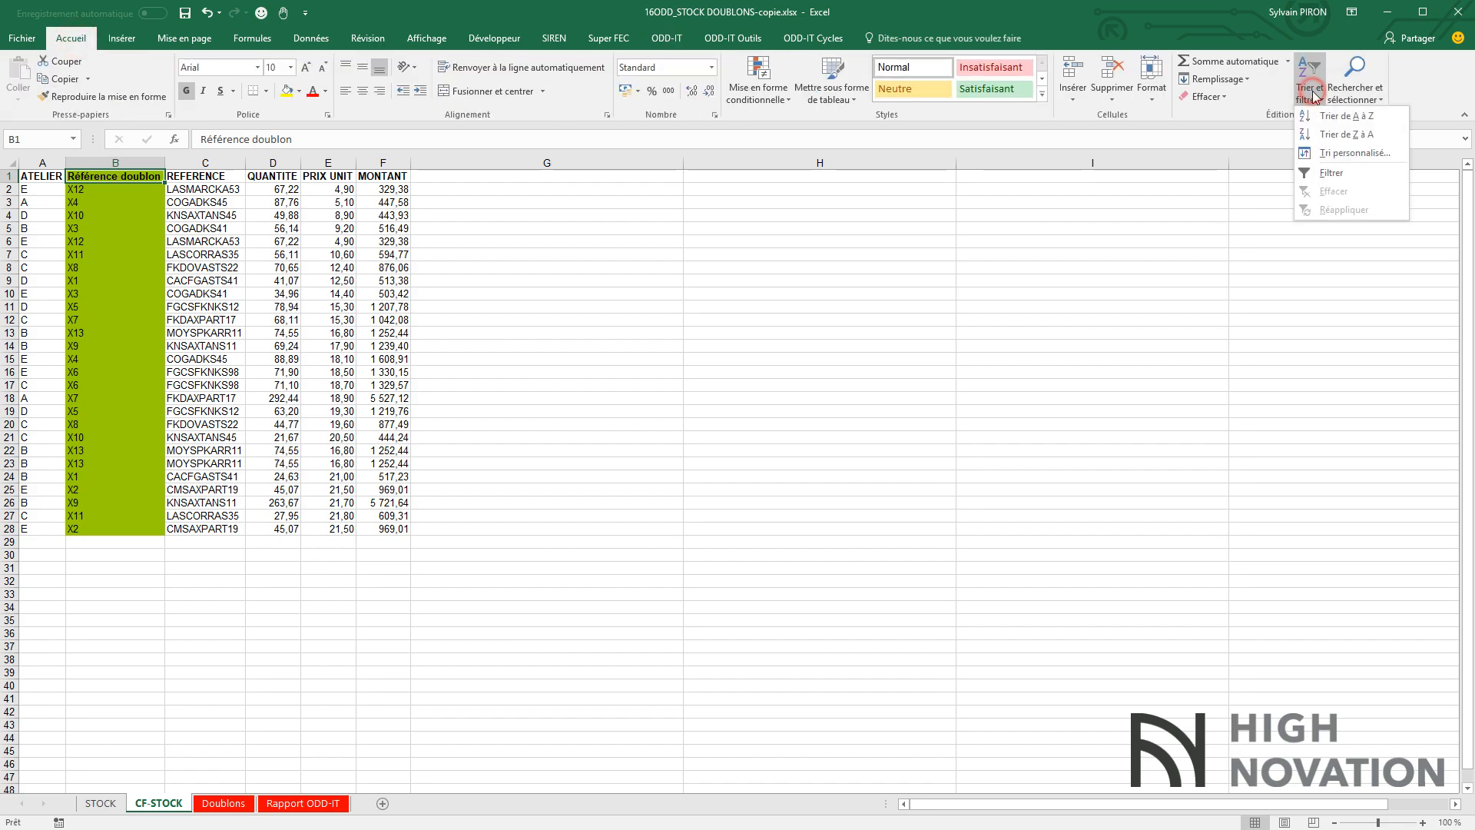
{"action": "left_click", "coordinate": [1331, 116]}
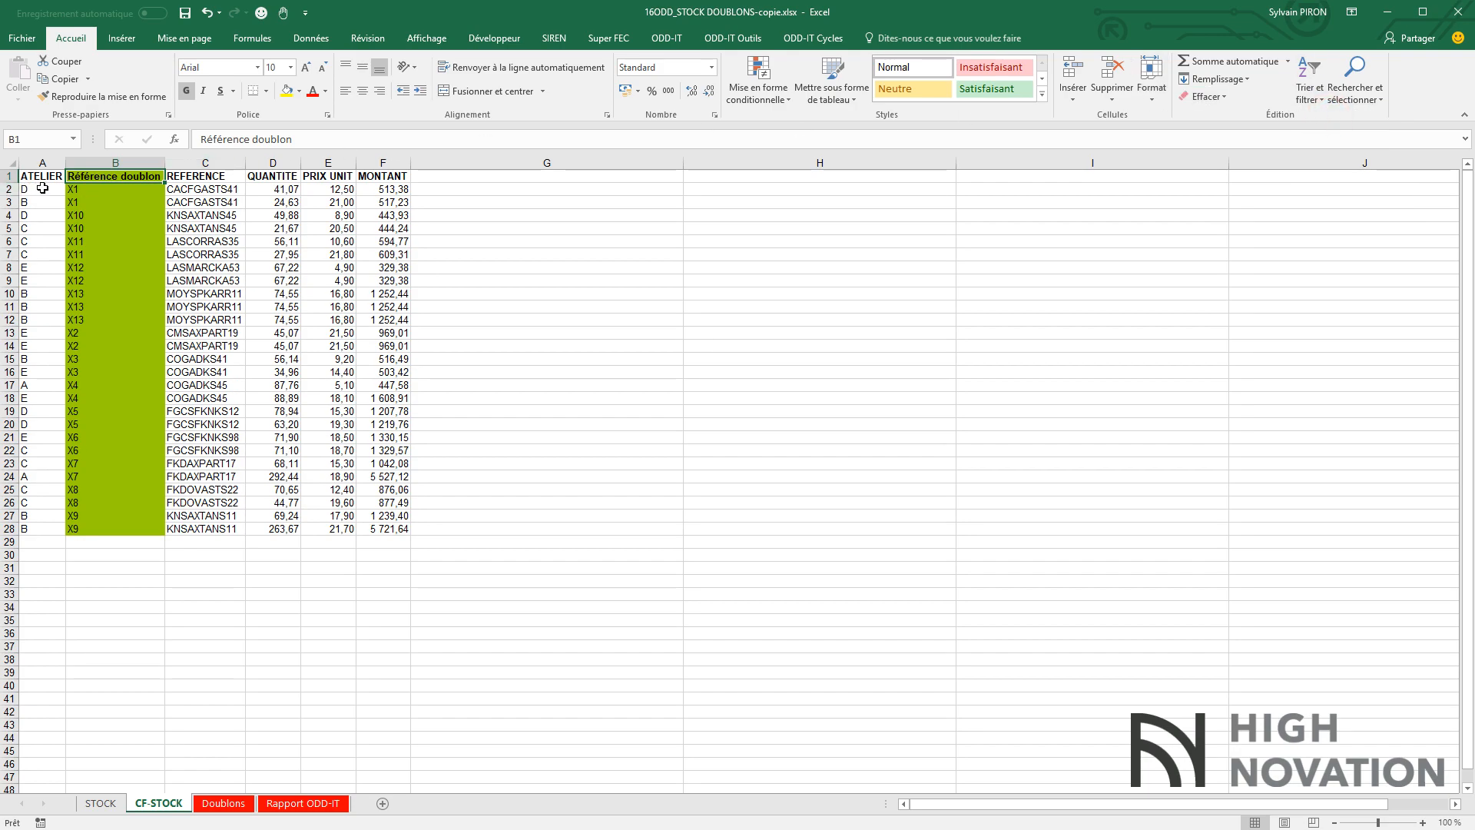
{"action": "left_click_drag", "start_coordinate": [203, 189], "coordinate": [203, 200]}
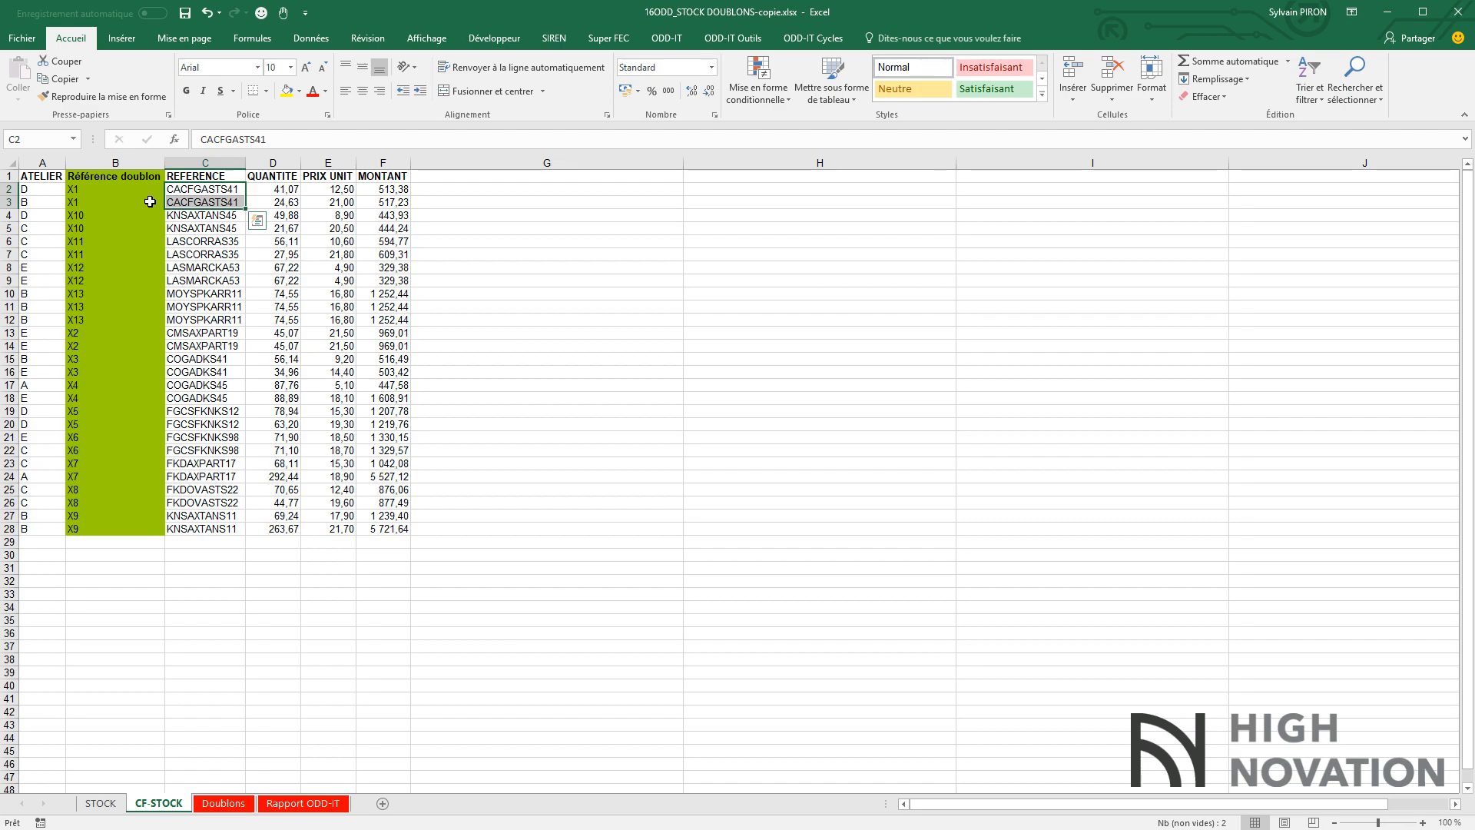
{"action": "key", "text": "alt+Tab"}
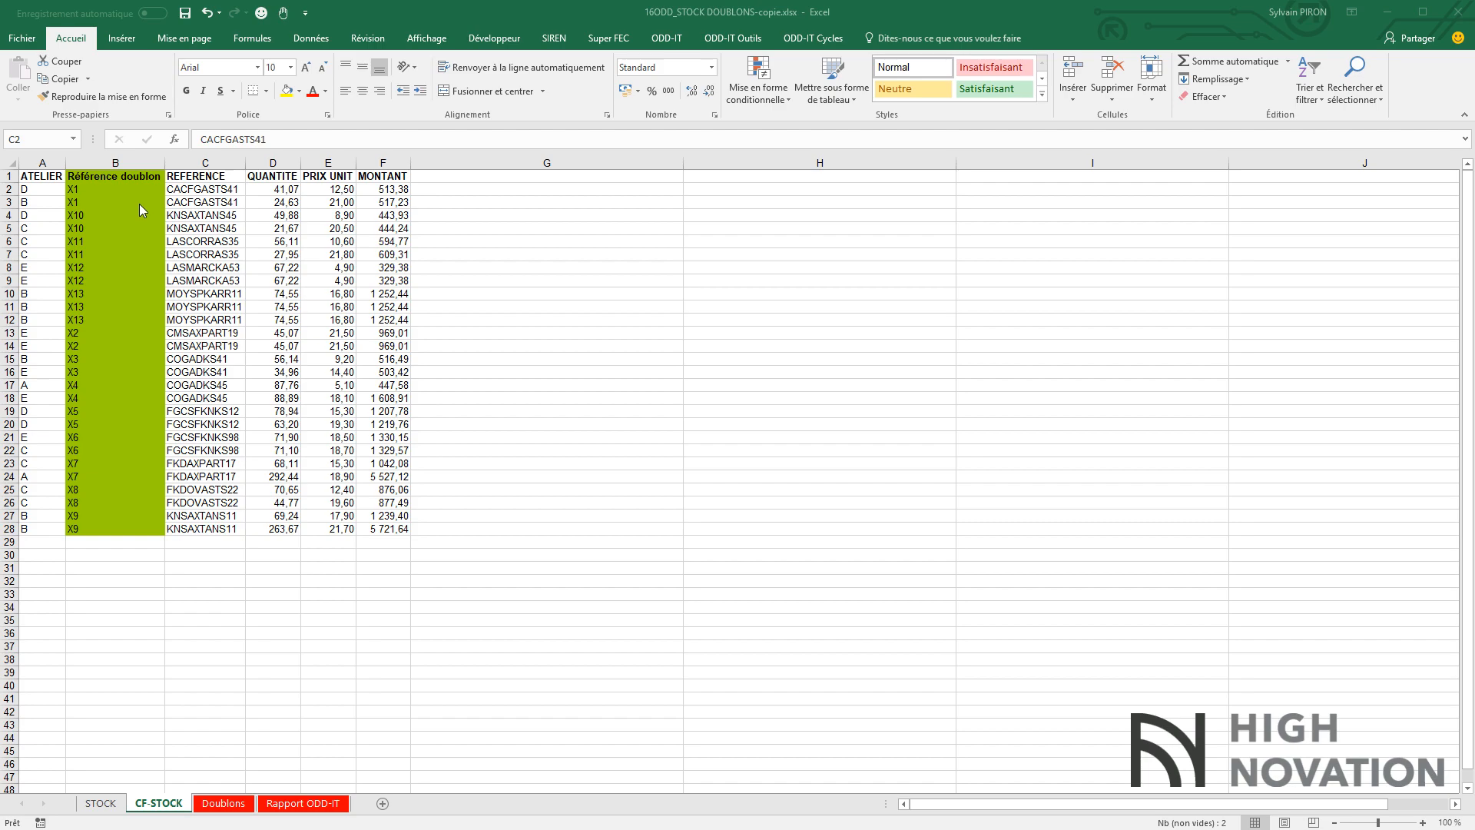
Return to the STOCK sheet and remove its filter to show all rows.
{"action": "left_click", "coordinate": [101, 802]}
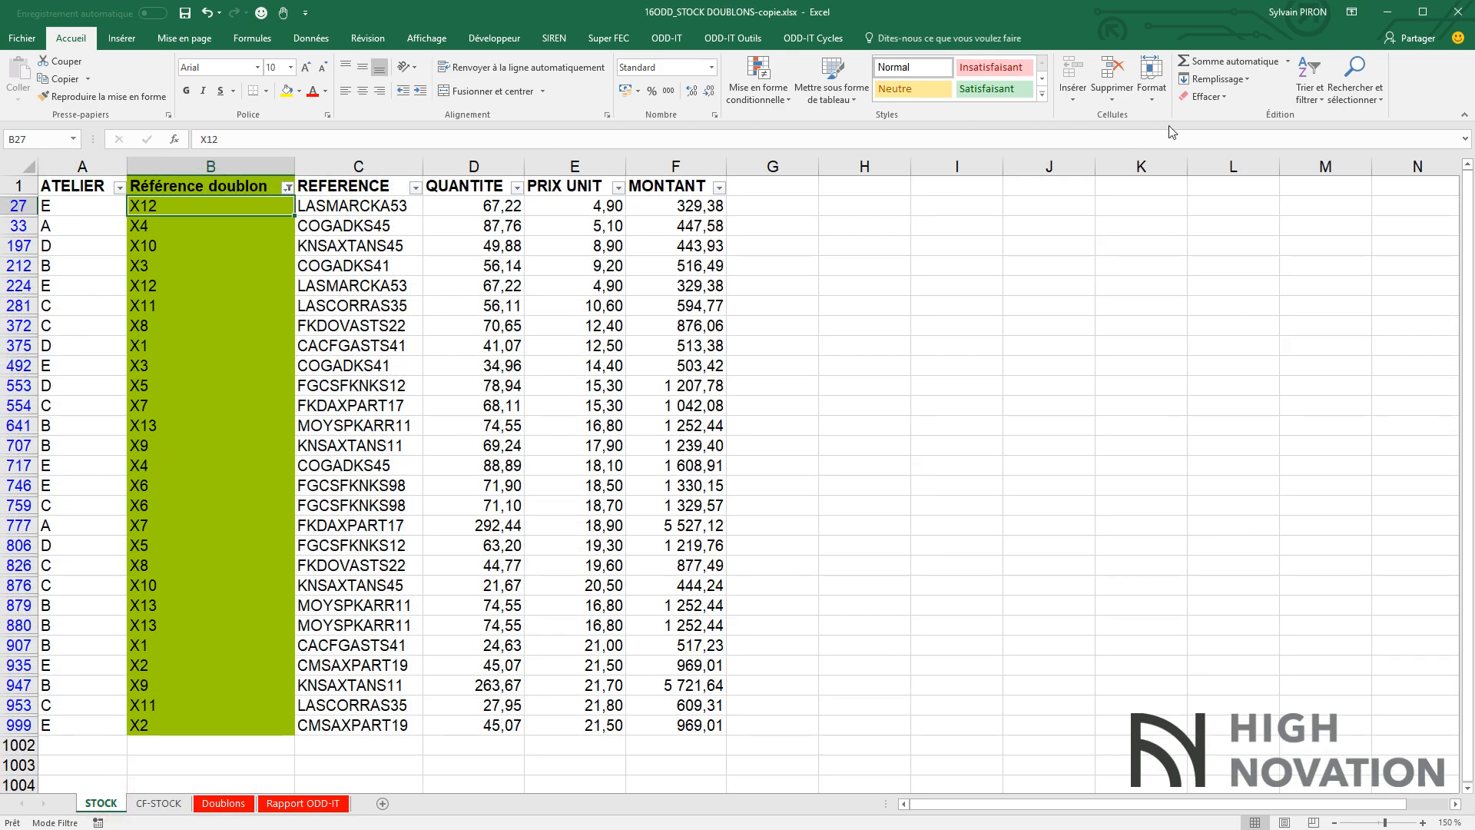
{"action": "left_click", "coordinate": [1310, 77]}
{"action": "left_click", "coordinate": [1299, 179]}
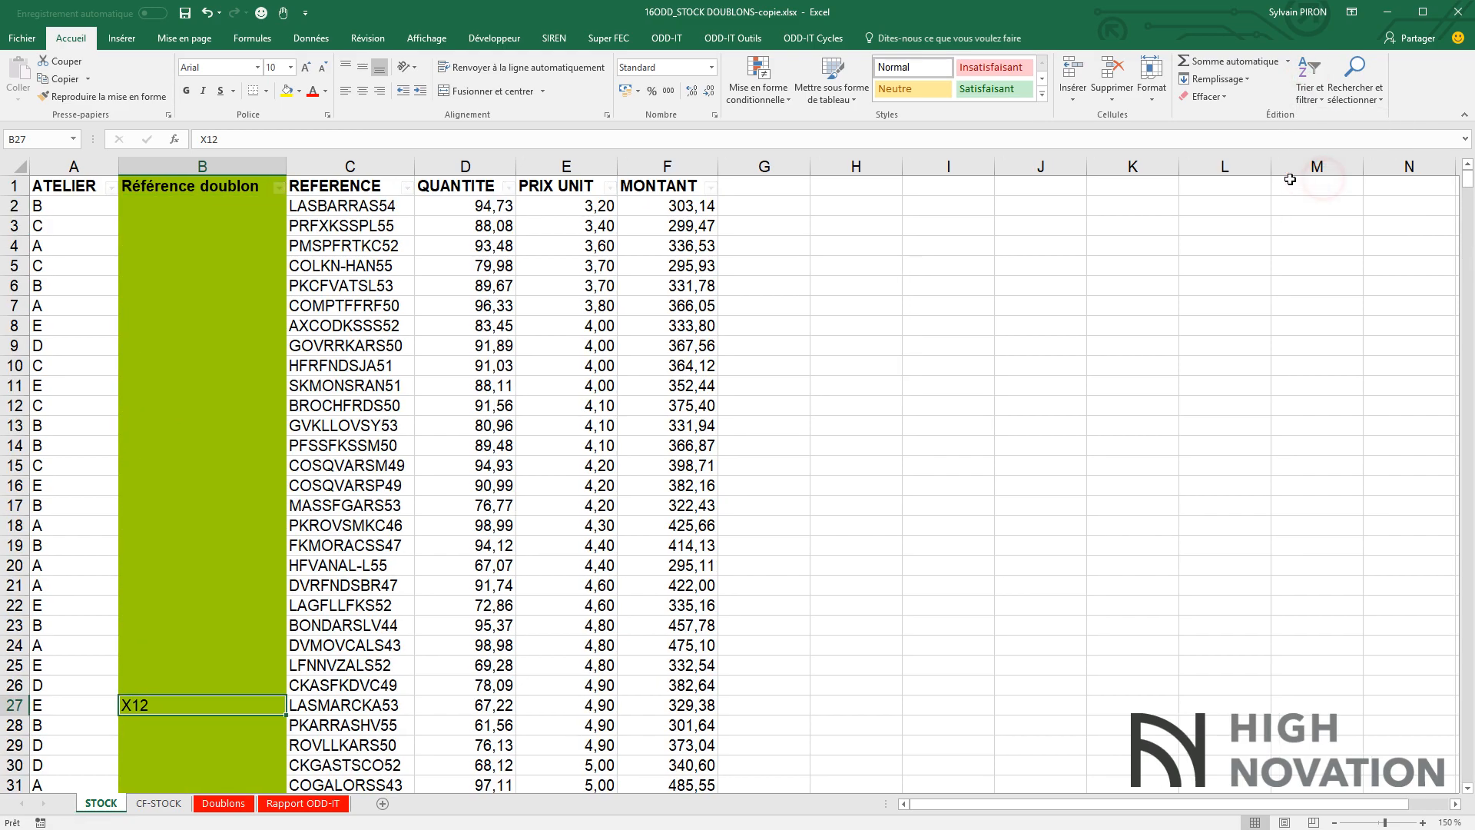
Run the ODD-IT duplicate detection on the combined ATELIER and REFERENCE columns, generate its duplicates report and check the first duplicate pair.
{"action": "left_click", "coordinate": [666, 38]}
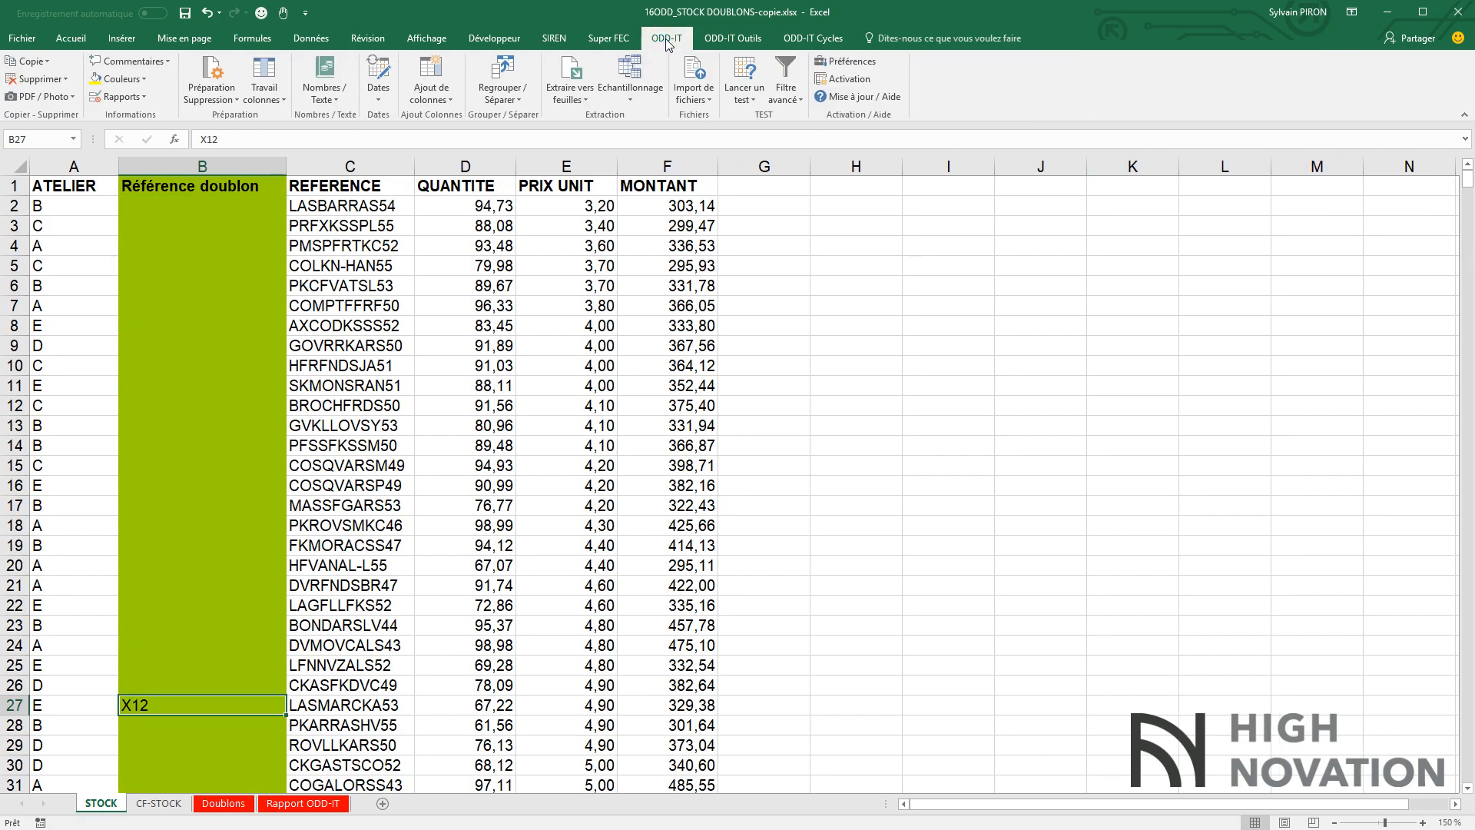
{"action": "left_click", "coordinate": [745, 92]}
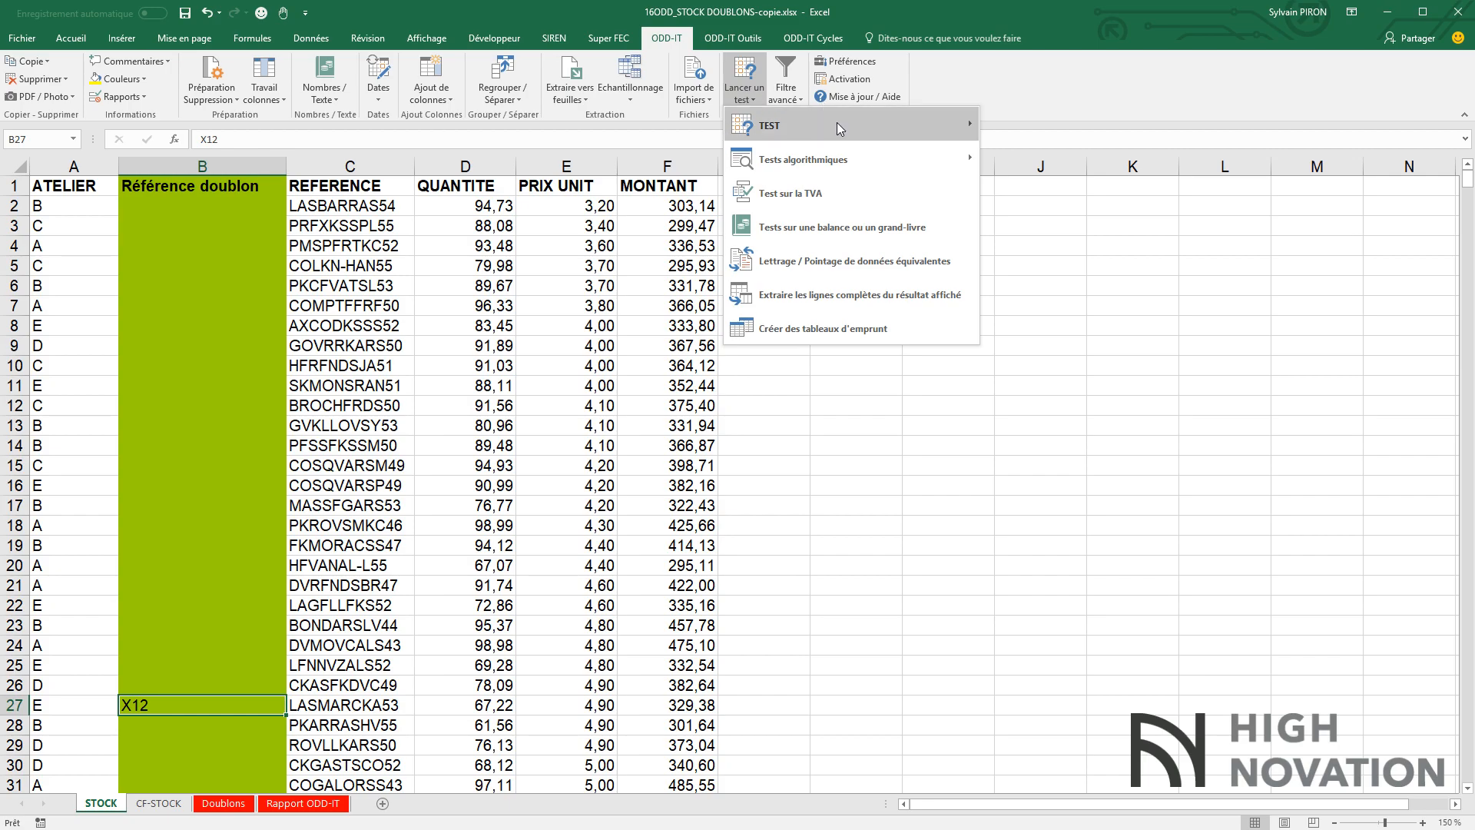
{"action": "mouse_move", "coordinate": [854, 122]}
{"action": "left_click", "coordinate": [1105, 194]}
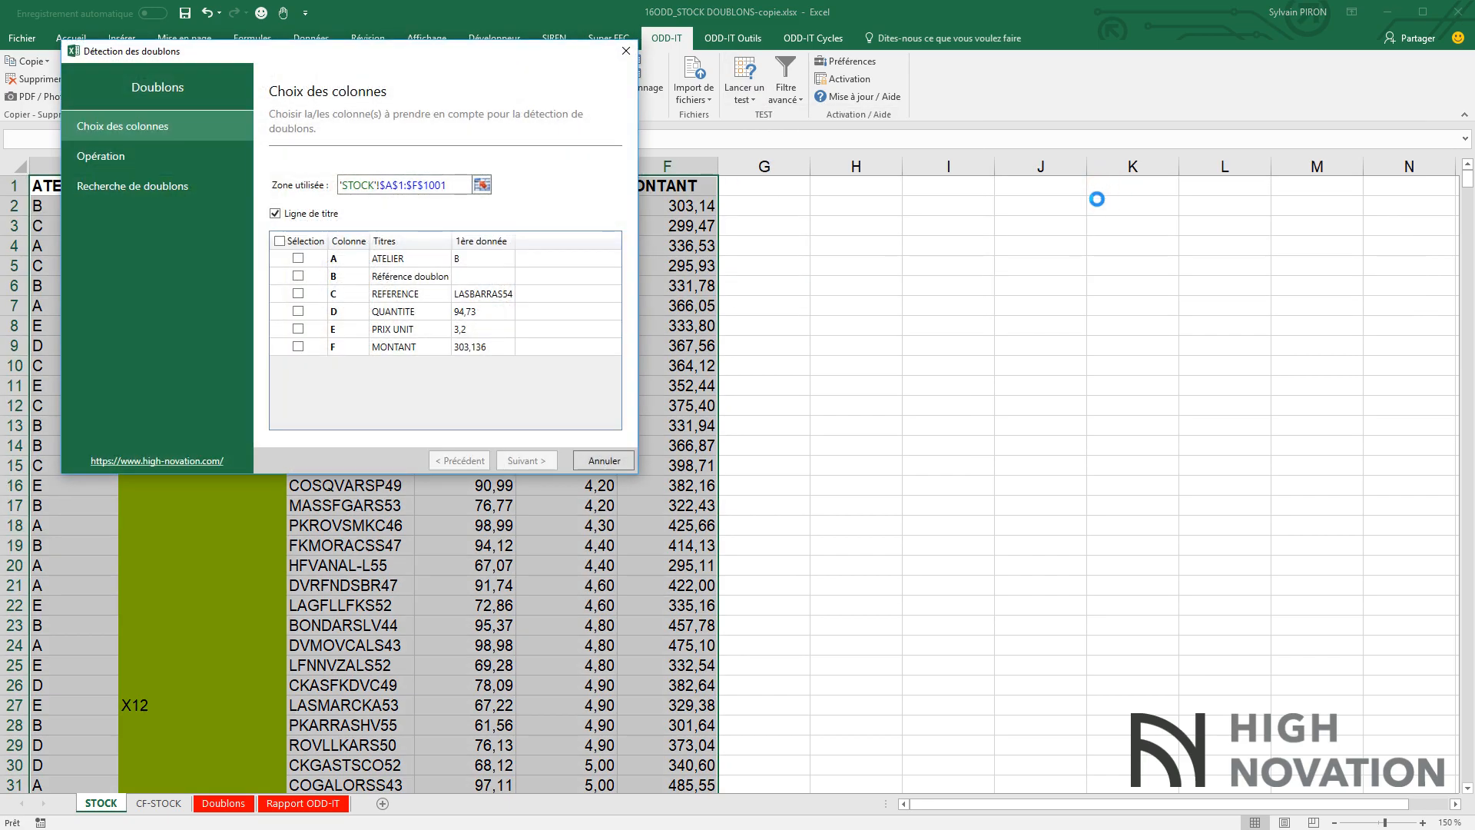
{"action": "left_click_drag", "start_coordinate": [432, 49], "coordinate": [855, 163]}
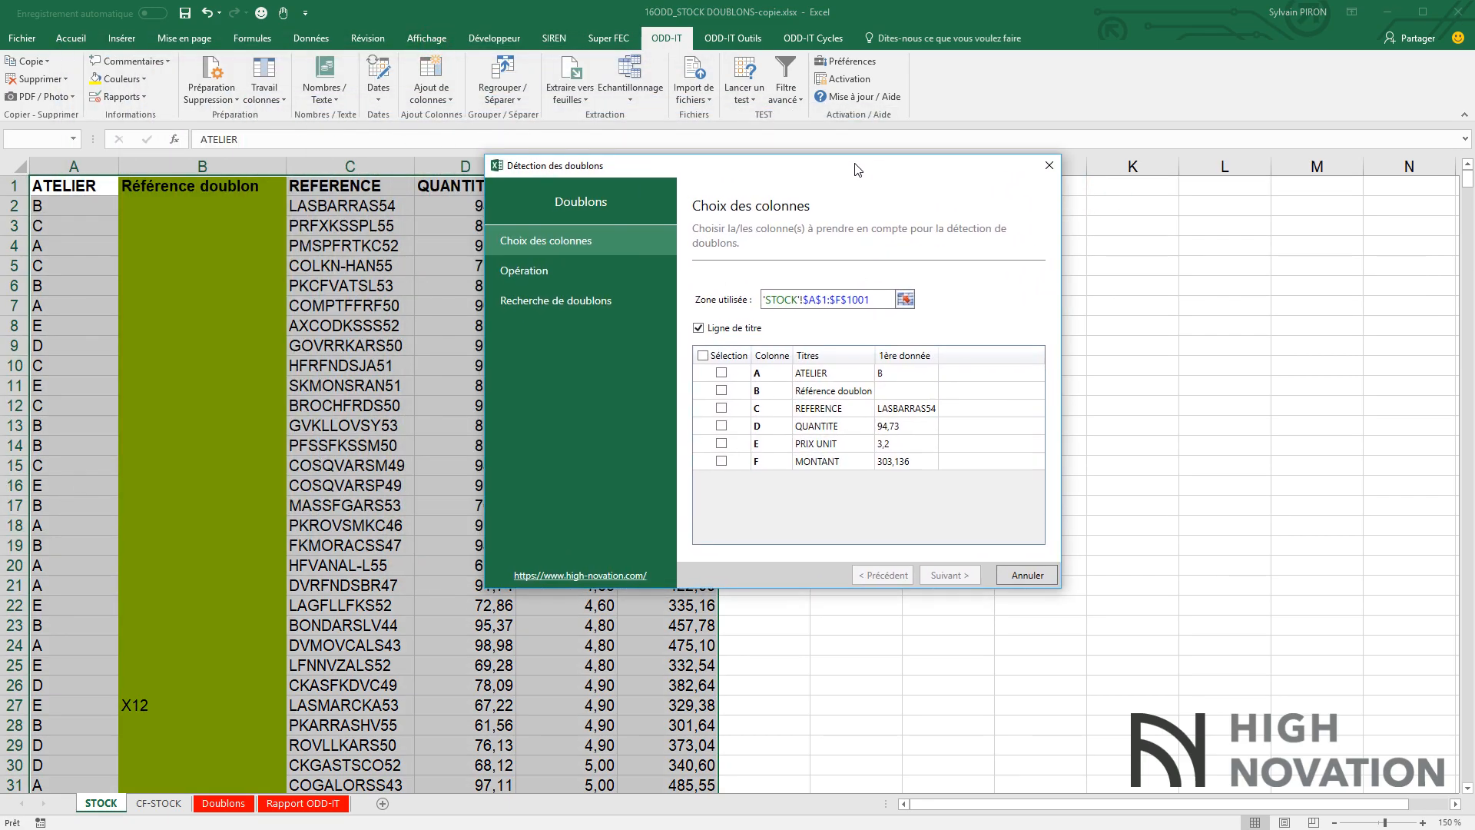
{"action": "left_click", "coordinate": [721, 373]}
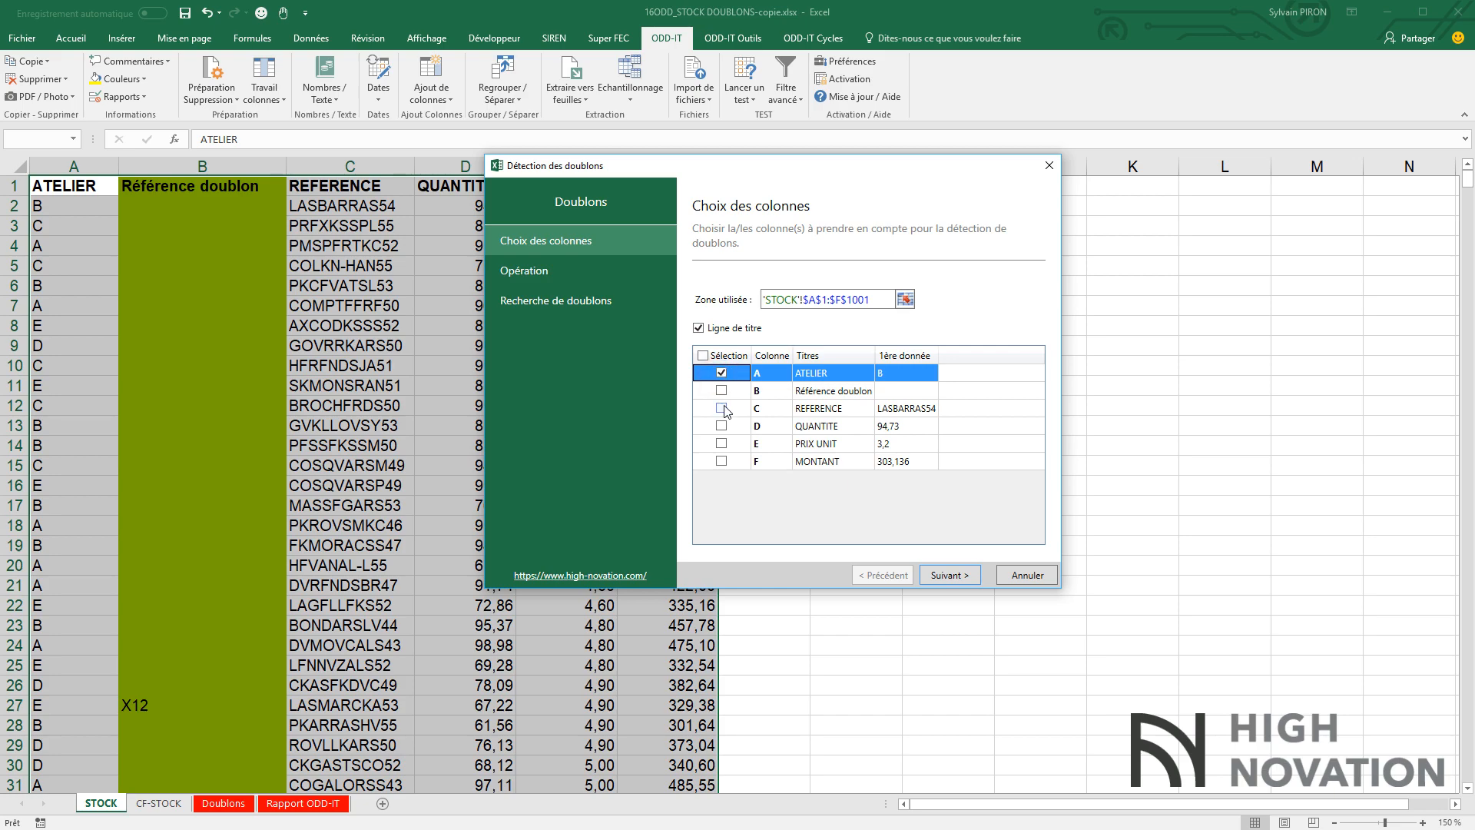
{"action": "left_click", "coordinate": [721, 408]}
{"action": "left_click", "coordinate": [952, 574]}
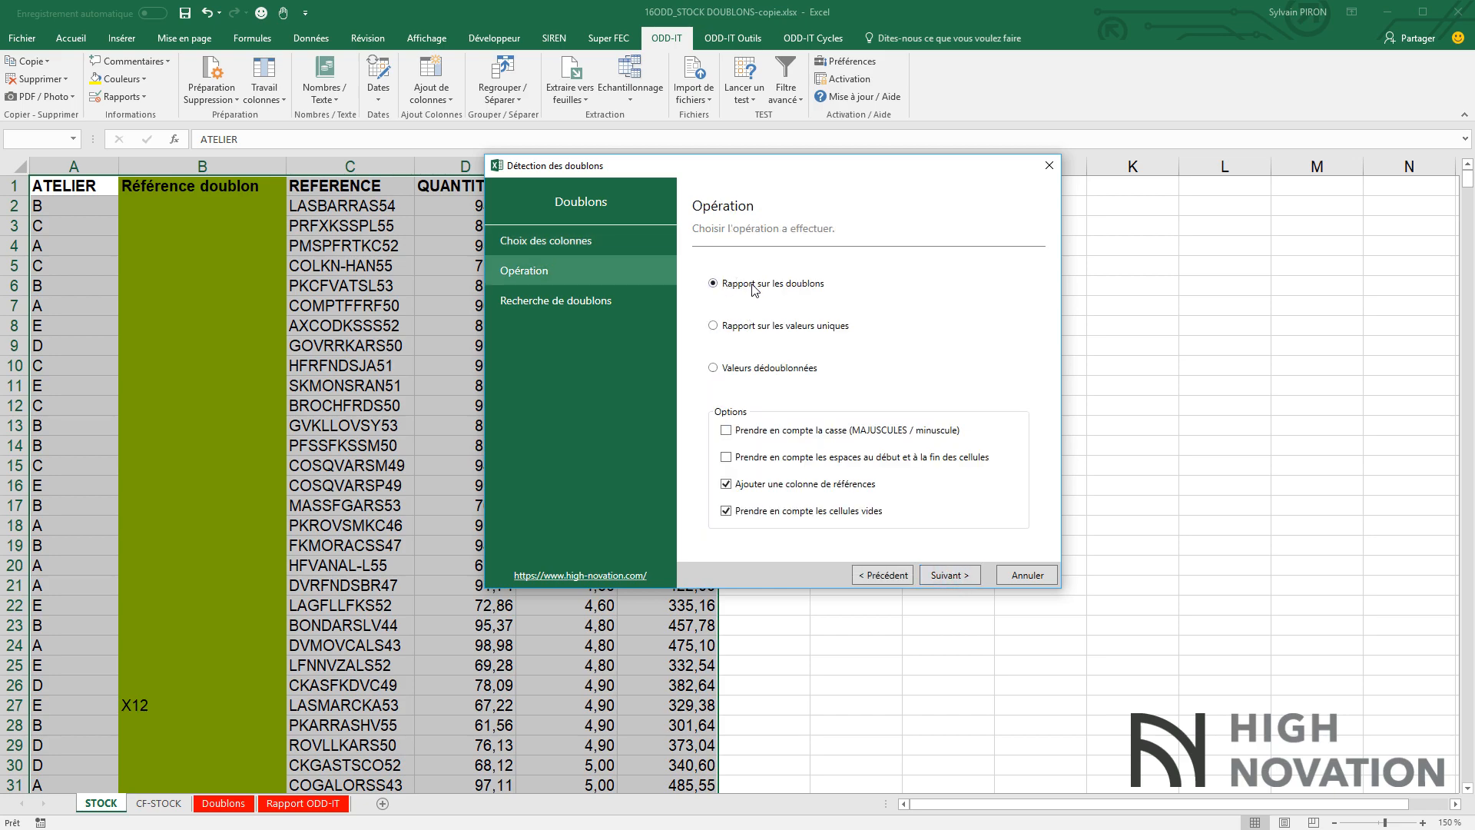
{"action": "left_click", "coordinate": [952, 575]}
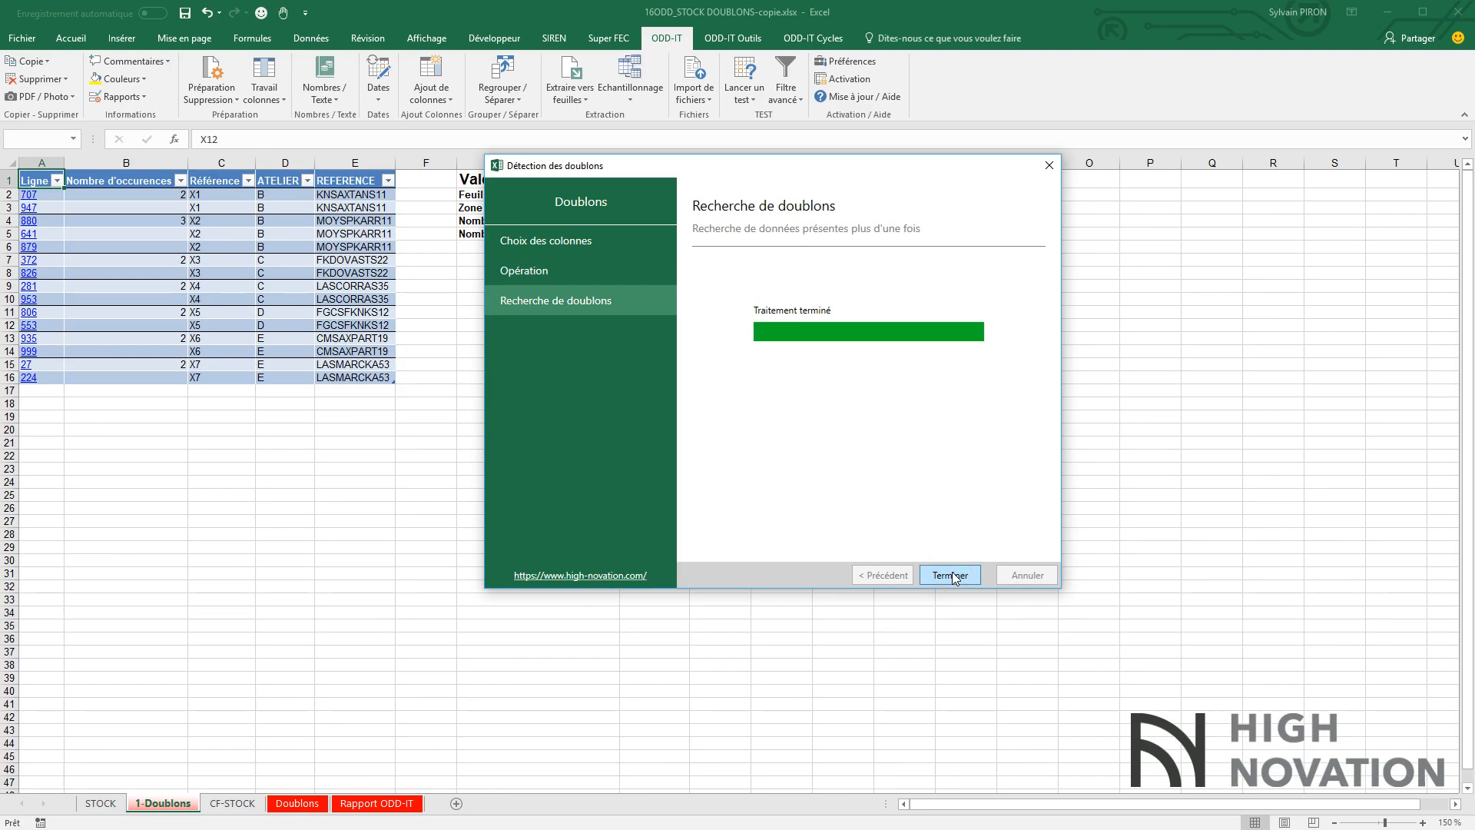
{"action": "left_click", "coordinate": [950, 576]}
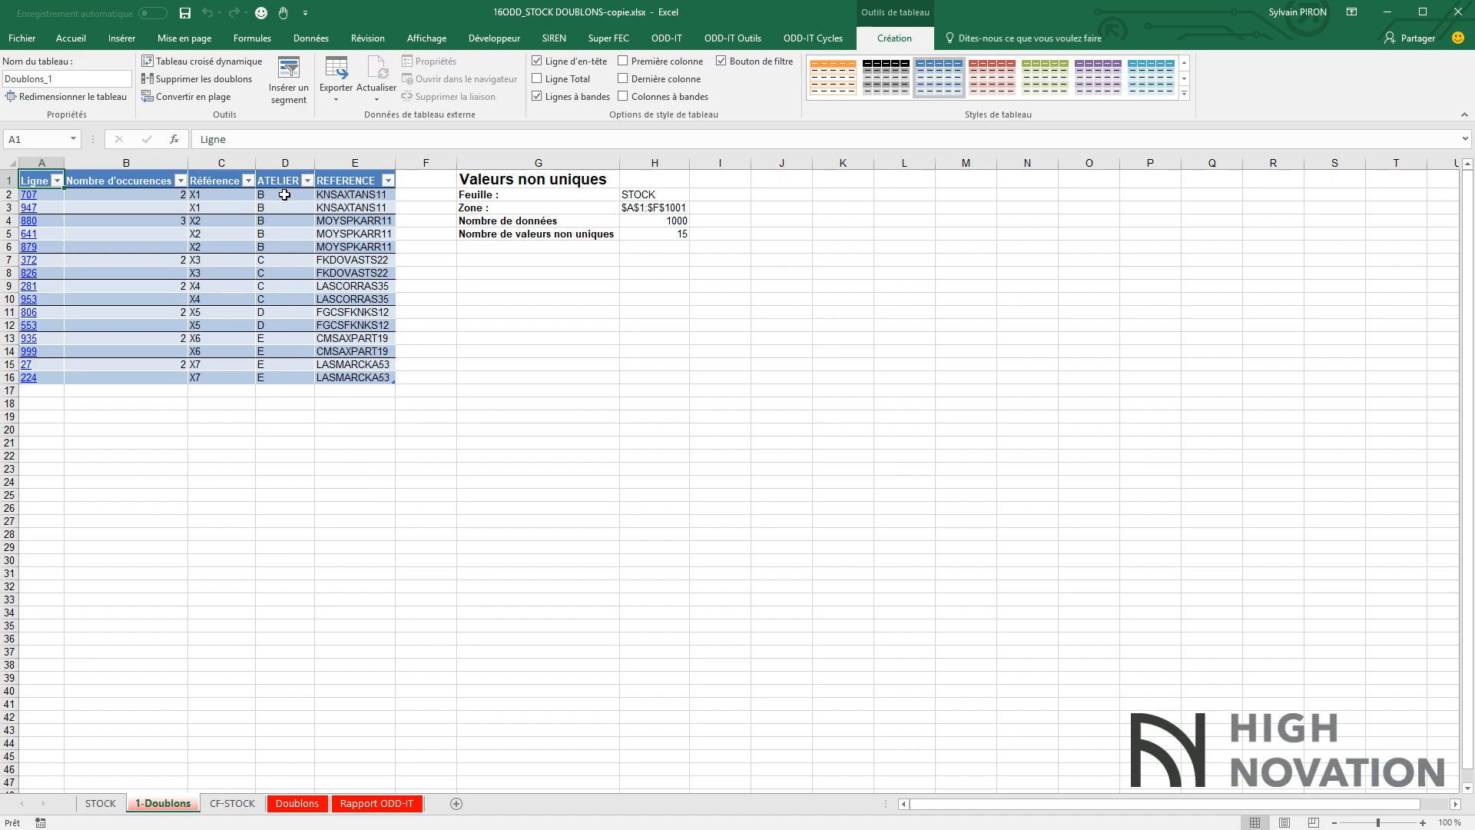
{"action": "left_click_drag", "start_coordinate": [278, 195], "coordinate": [344, 209]}
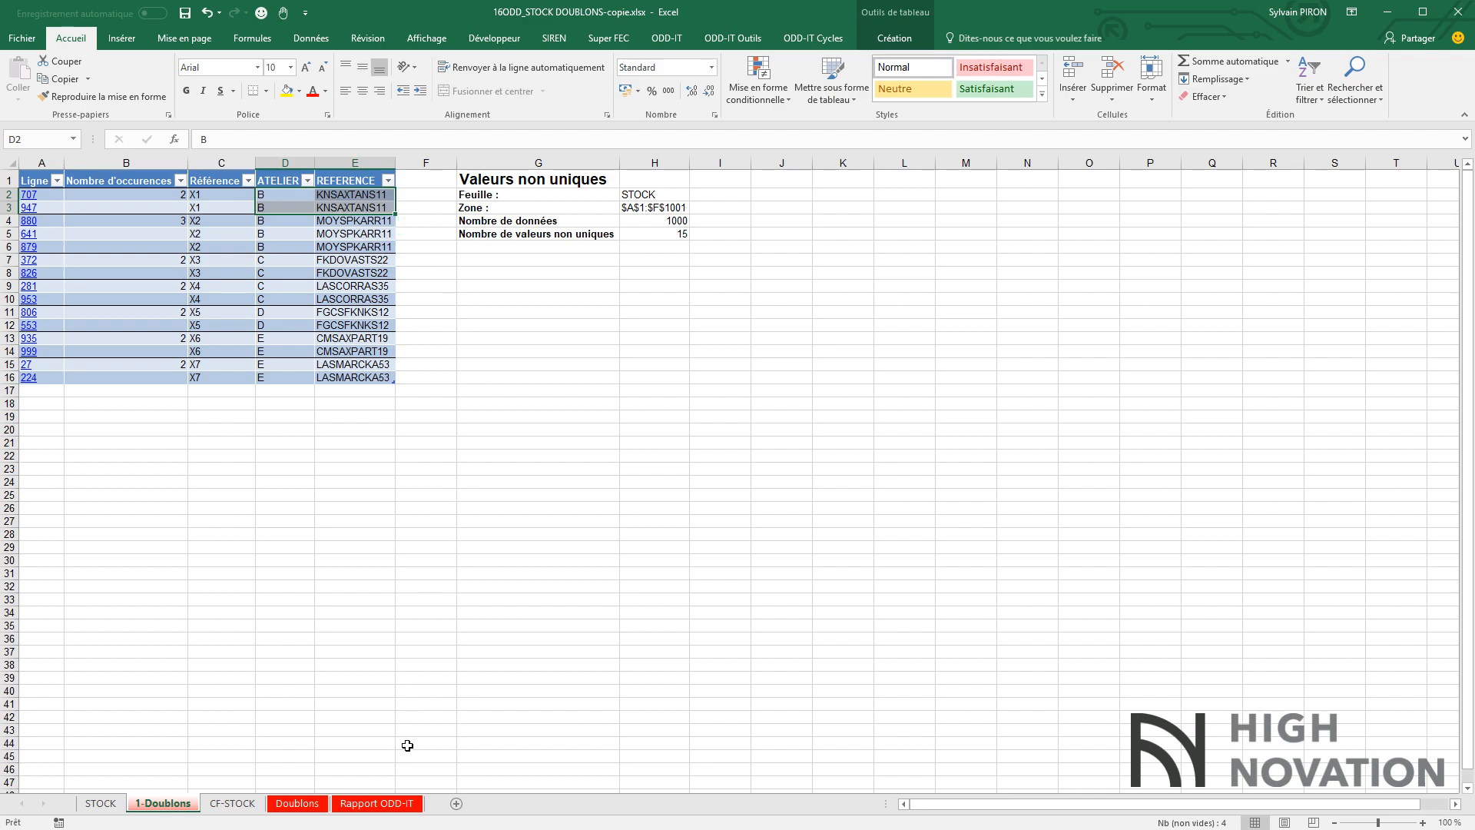
Review the test log in the Rapport ODD-IT sheet and follow the first test's link to the Doublons result sheet.
{"action": "left_click", "coordinate": [396, 808]}
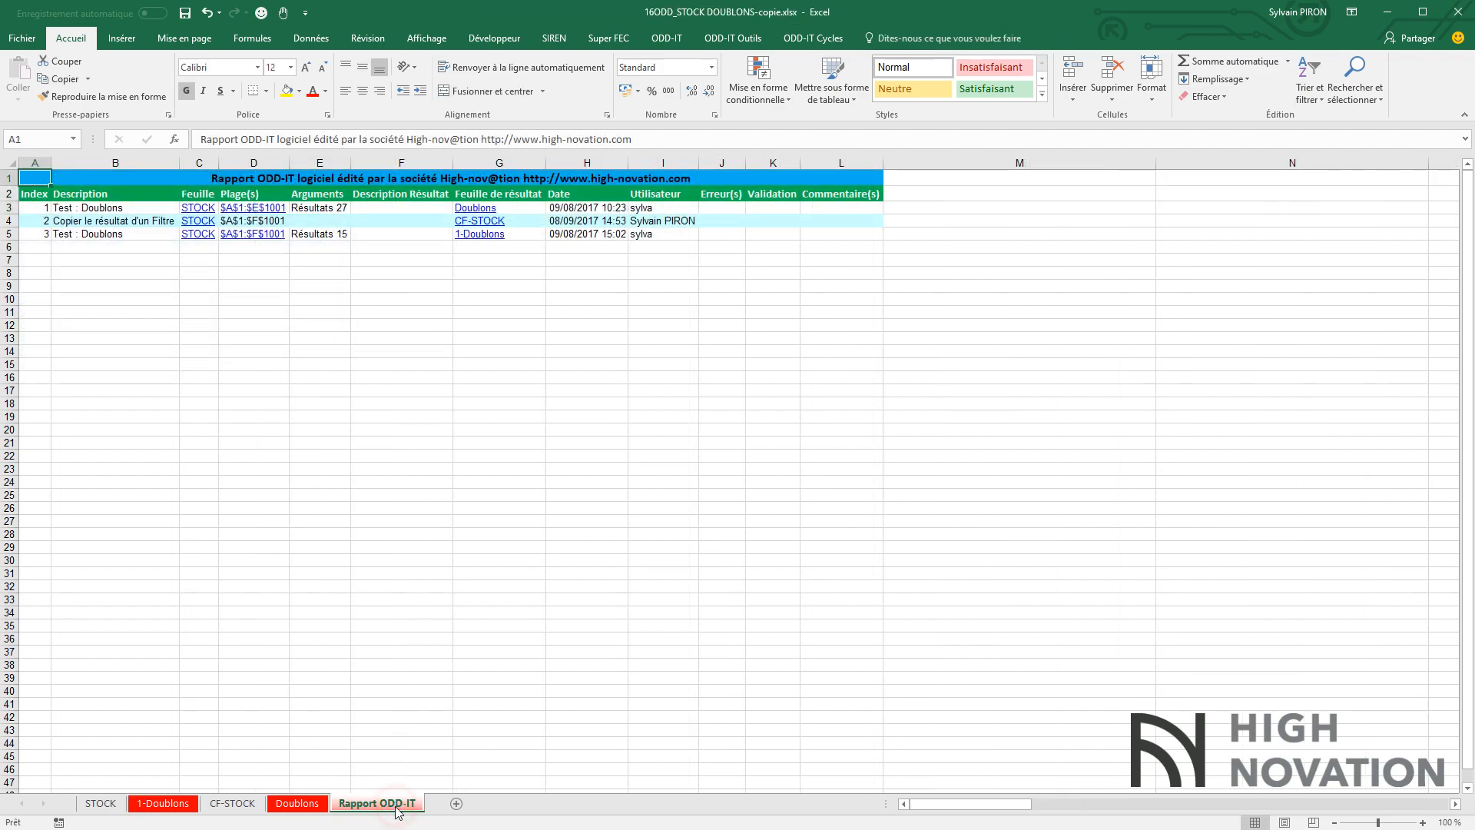
{"action": "left_click", "coordinate": [319, 211]}
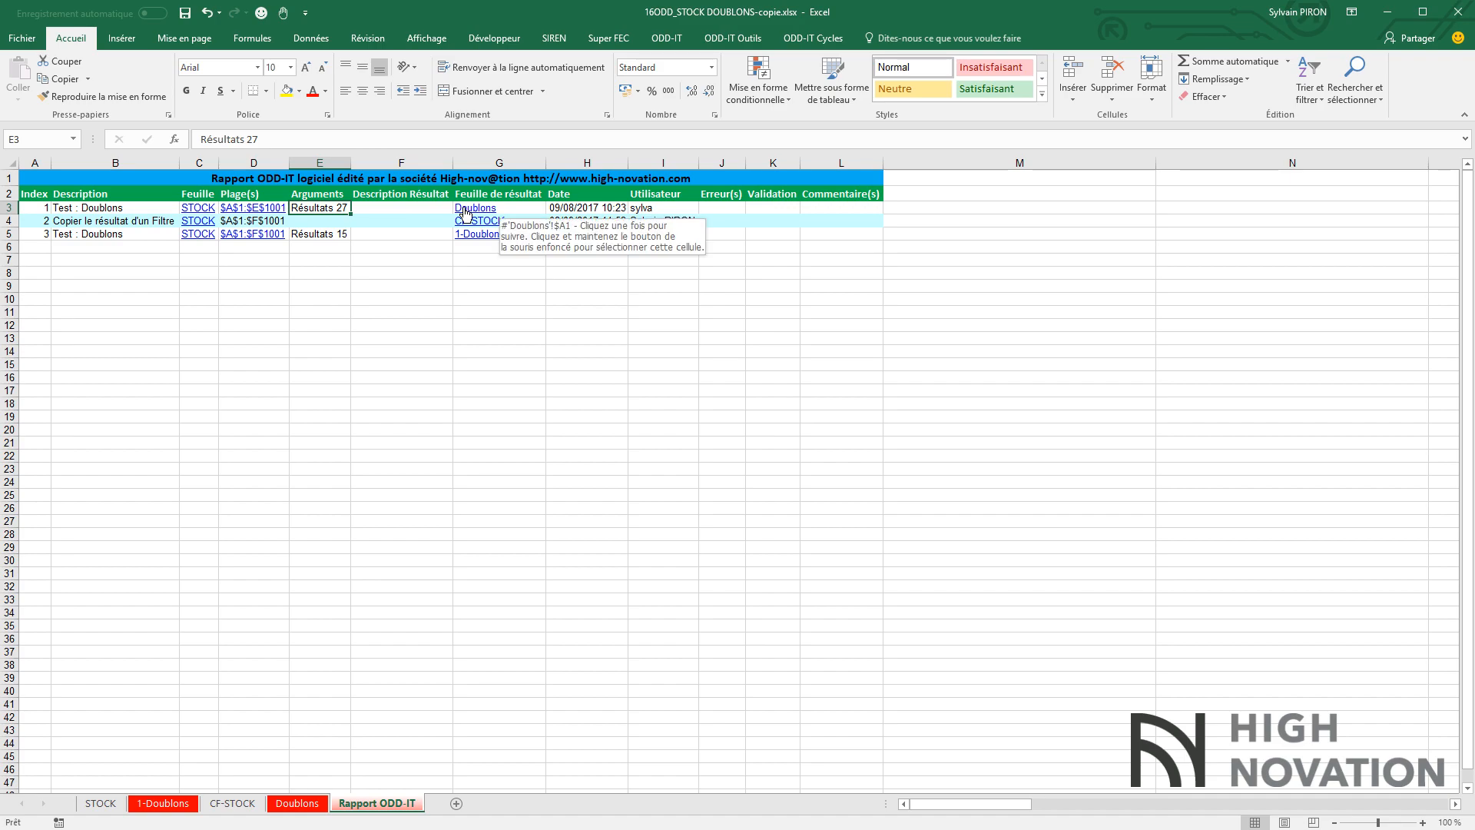
{"action": "left_click", "coordinate": [465, 214]}
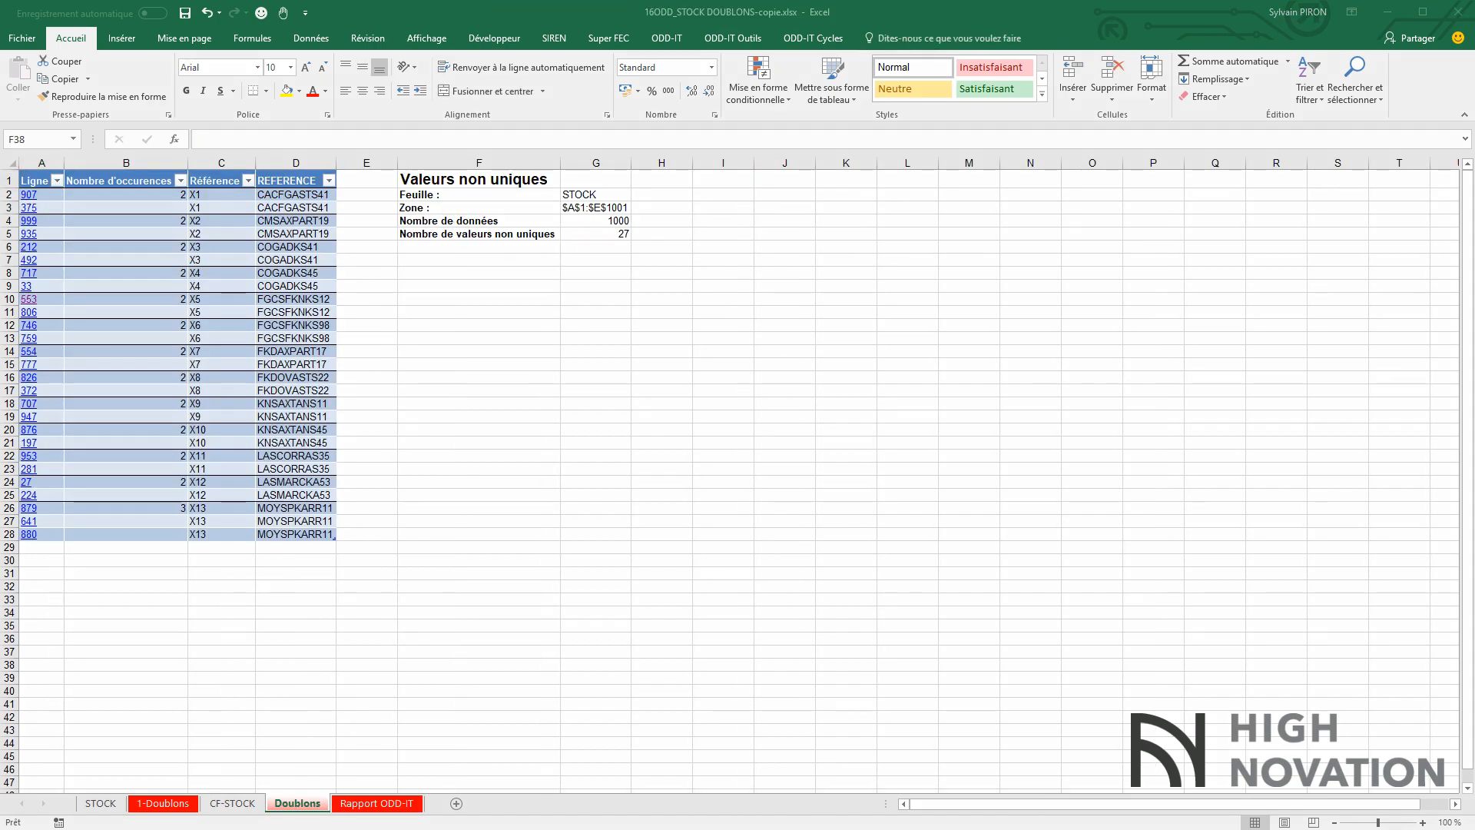